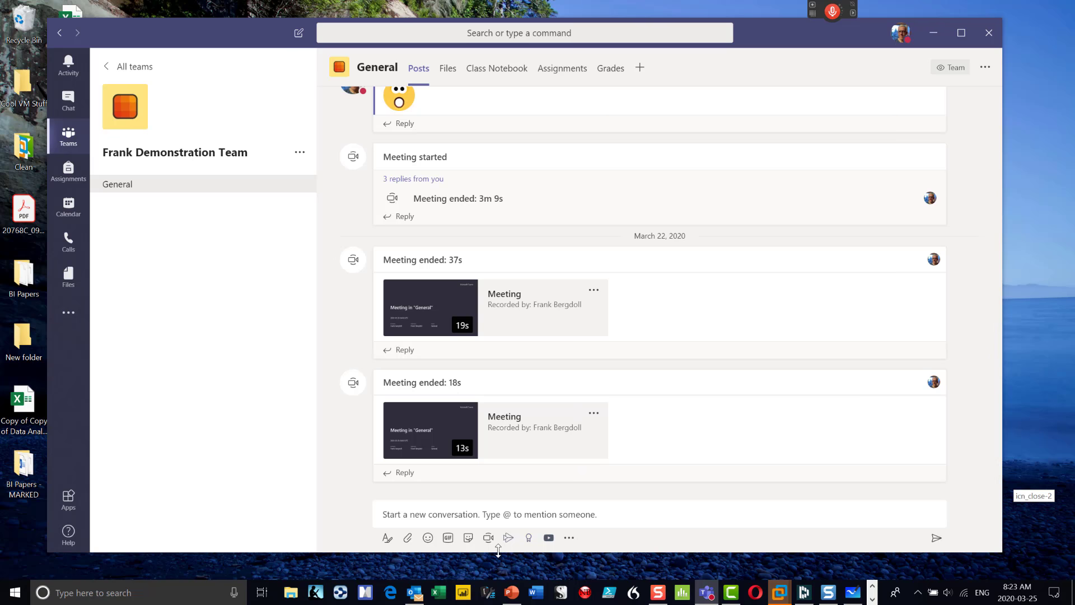
Scroll up through the General channel's Posts feed.
{"action": "scroll", "coordinate": [331, 443], "scroll_direction": "up", "scroll_amount": 1}
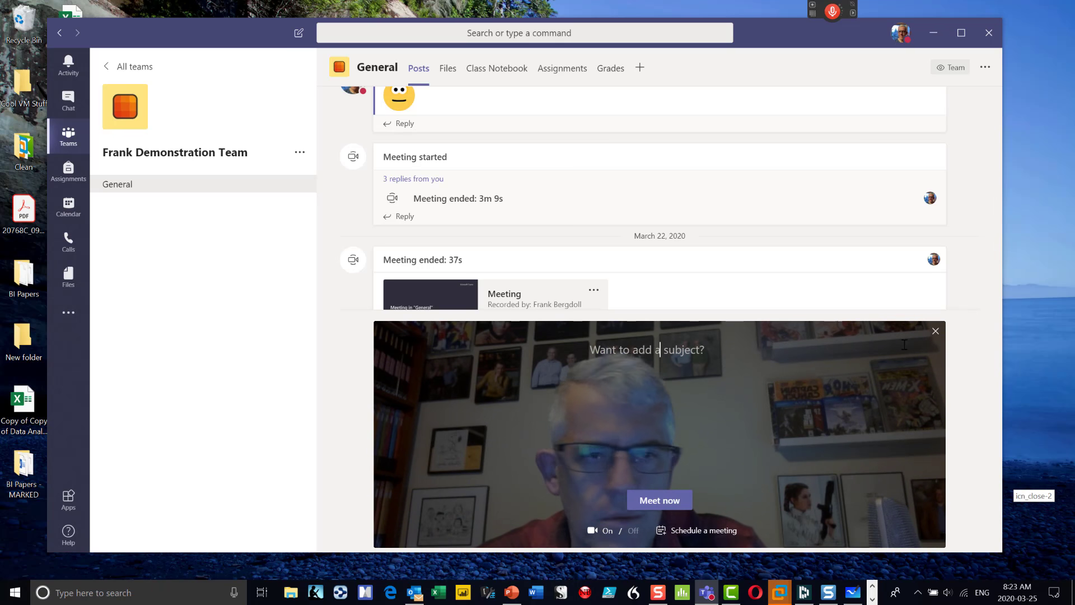
Close and reopen the Meet now panel, entering the subject 'Whiteboard Demonstration'.
{"action": "left_click", "coordinate": [935, 331]}
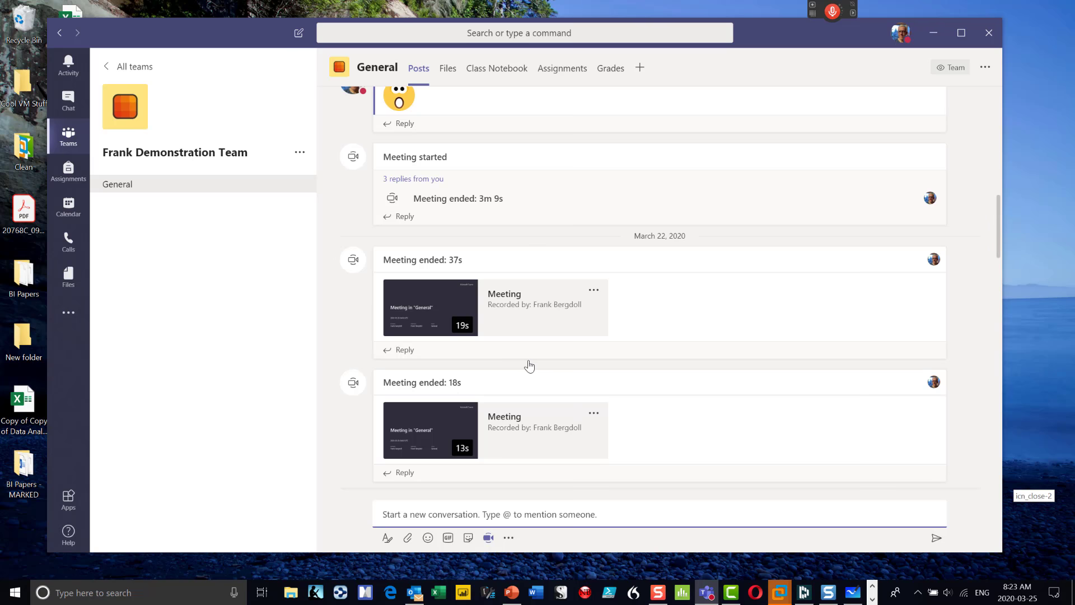
{"action": "left_click", "coordinate": [488, 539]}
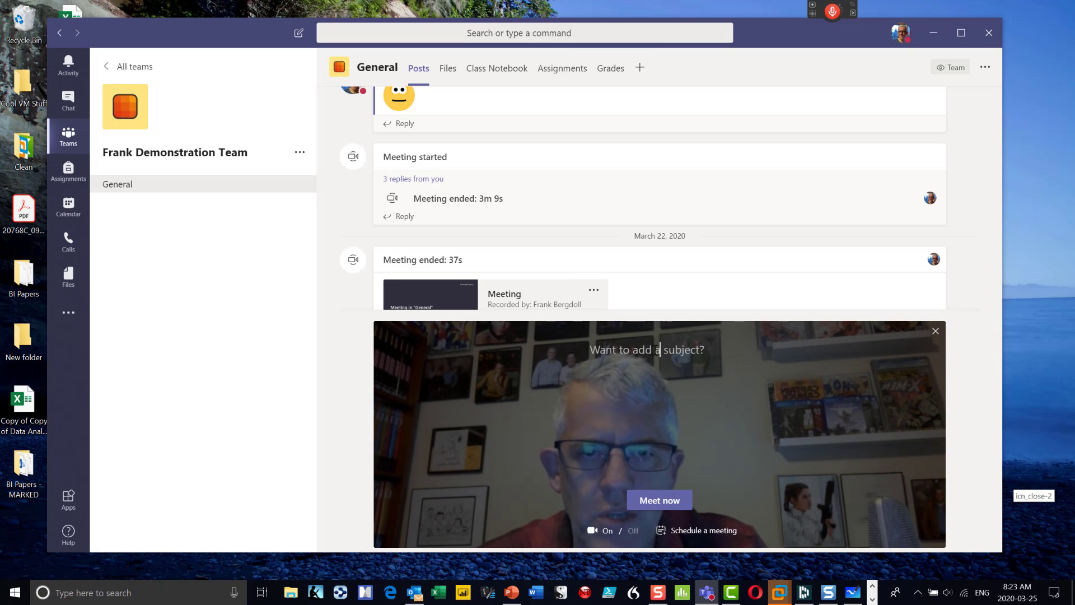
{"action": "type", "text": "W"}
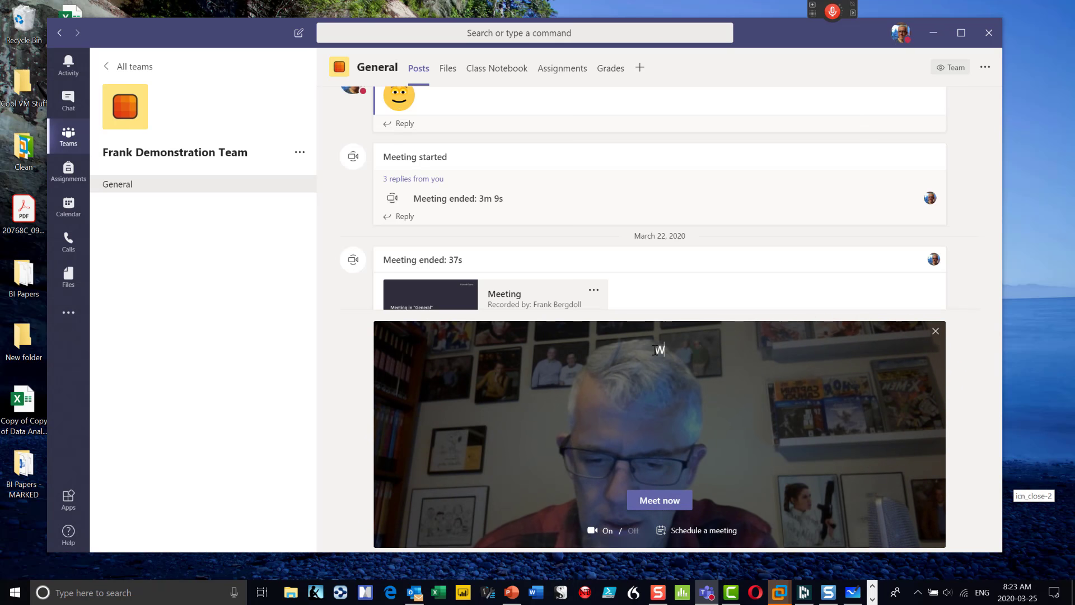
{"action": "type", "text": "hiteboard "}
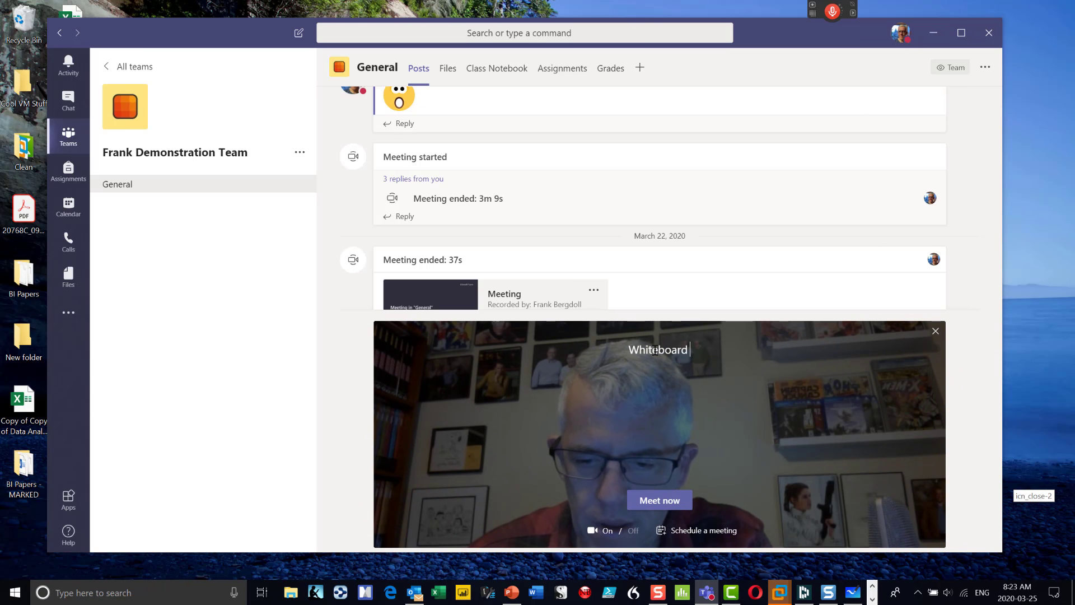
{"action": "type", "text": "Demonstration"}
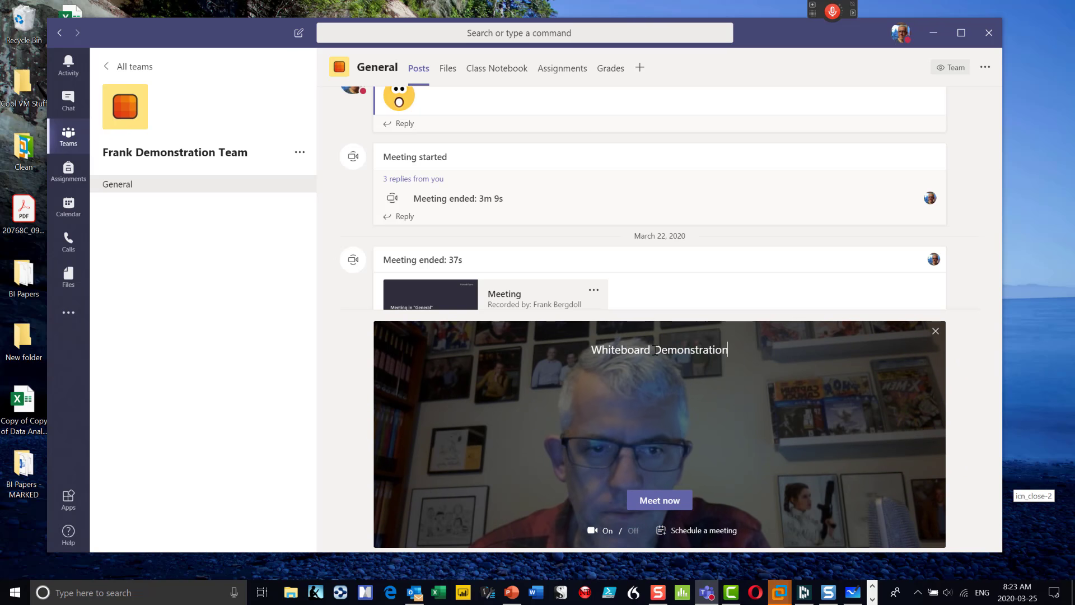
Start the instant meeting and turn the camera video off.
{"action": "left_click", "coordinate": [659, 500]}
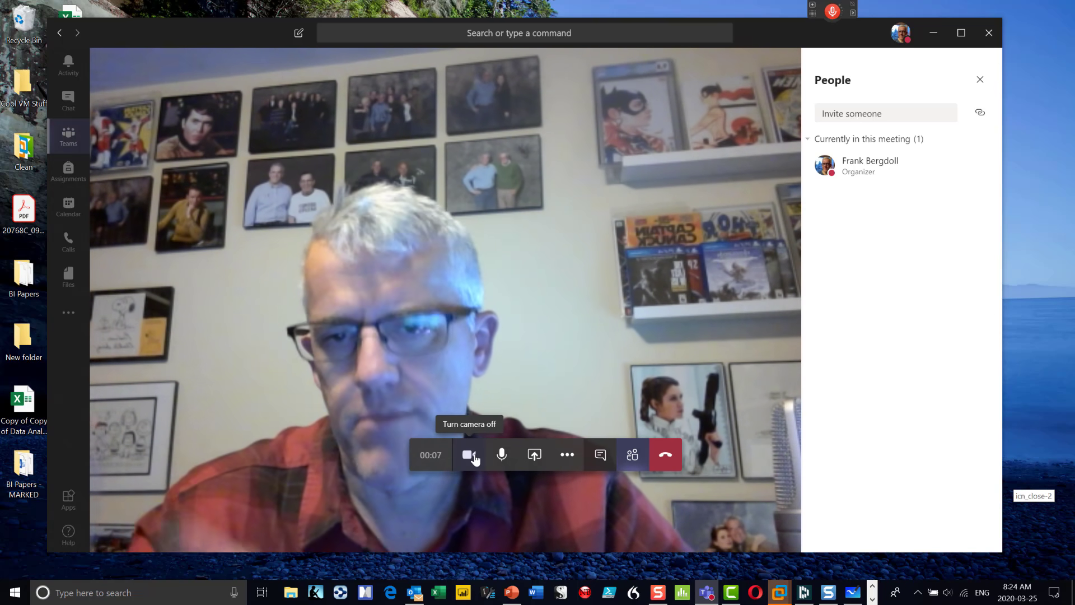
{"action": "left_click", "coordinate": [474, 458]}
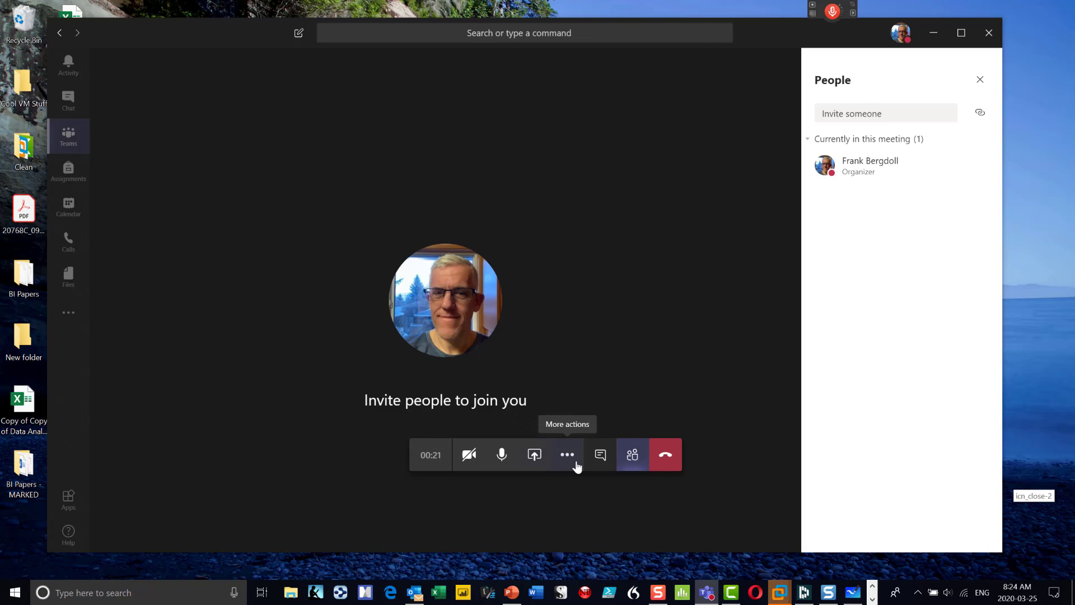
Browse the Share tray's options: desktop, windows, FINAL_RFP4.pptx and Microsoft Whiteboard.
{"action": "left_click", "coordinate": [535, 454]}
{"action": "scroll", "coordinate": [512, 418], "scroll_direction": "down", "scroll_amount": 2}
{"action": "scroll", "coordinate": [519, 451], "scroll_direction": "up", "scroll_amount": 2}
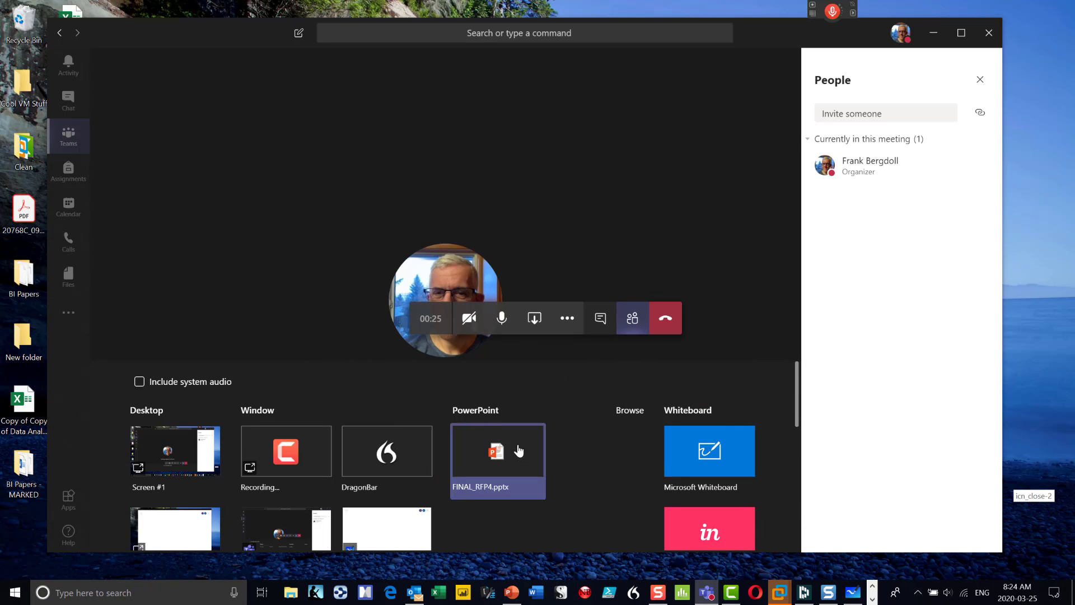
{"action": "scroll", "coordinate": [338, 505], "scroll_direction": "down", "scroll_amount": 1}
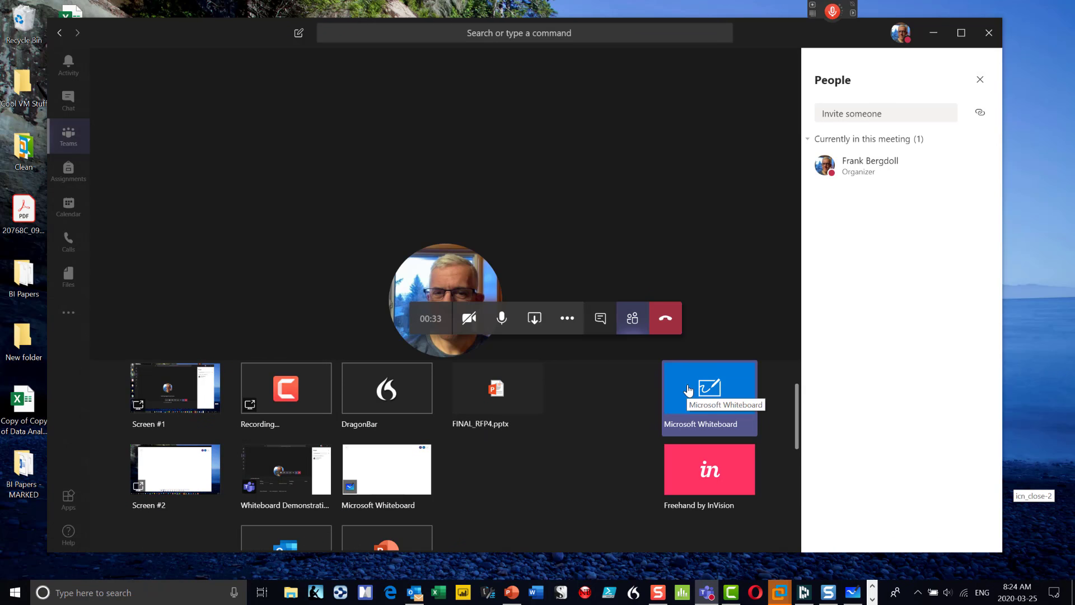
{"action": "scroll", "coordinate": [632, 455], "scroll_direction": "up", "scroll_amount": 2}
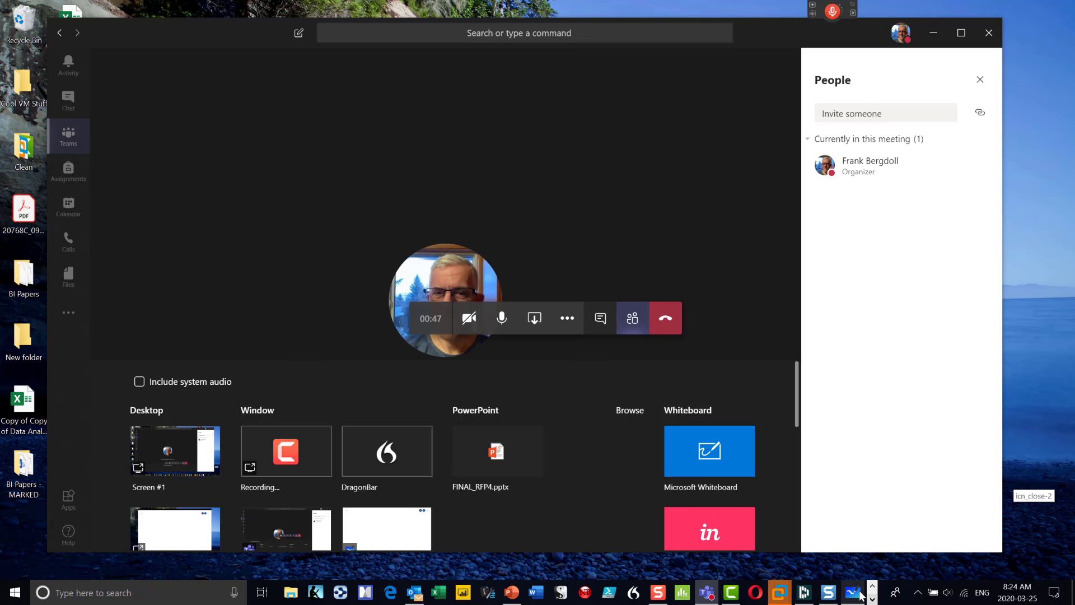
{"action": "mouse_move", "coordinate": [860, 594]}
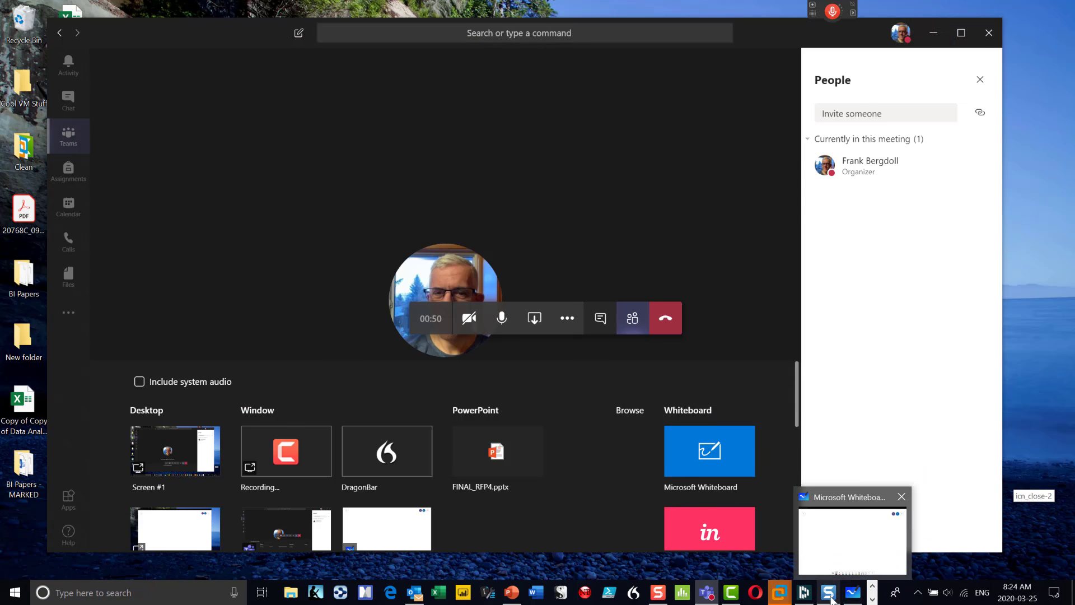
Bring Microsoft Whiteboard to the front and minimize the Snagit Editor window.
{"action": "left_click", "coordinate": [851, 535]}
{"action": "left_click", "coordinate": [828, 593]}
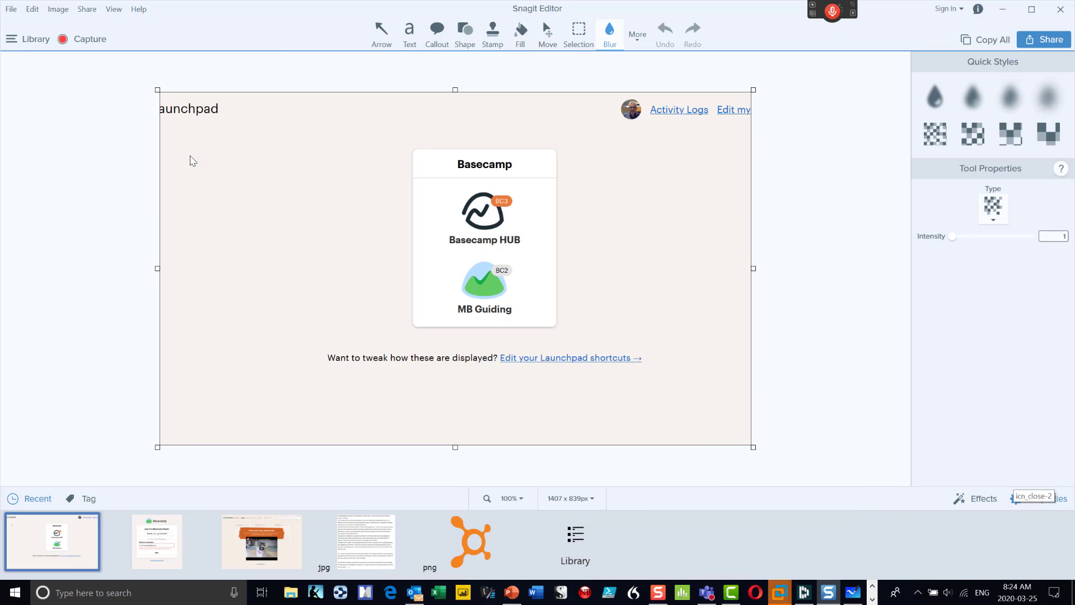
{"action": "mouse_move", "coordinate": [1022, 13]}
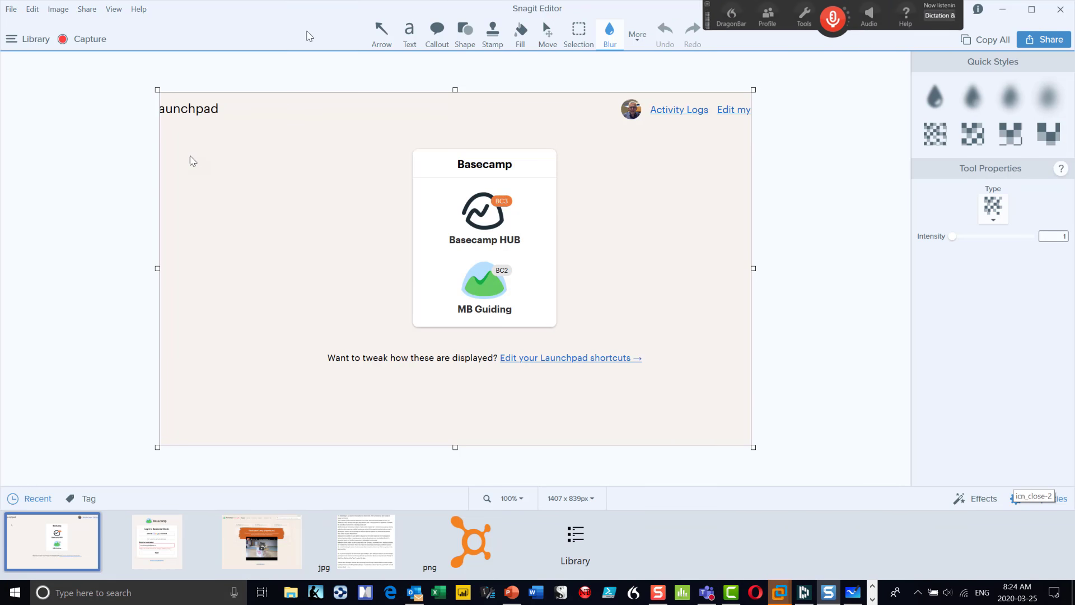
{"action": "left_click", "coordinate": [1008, 11]}
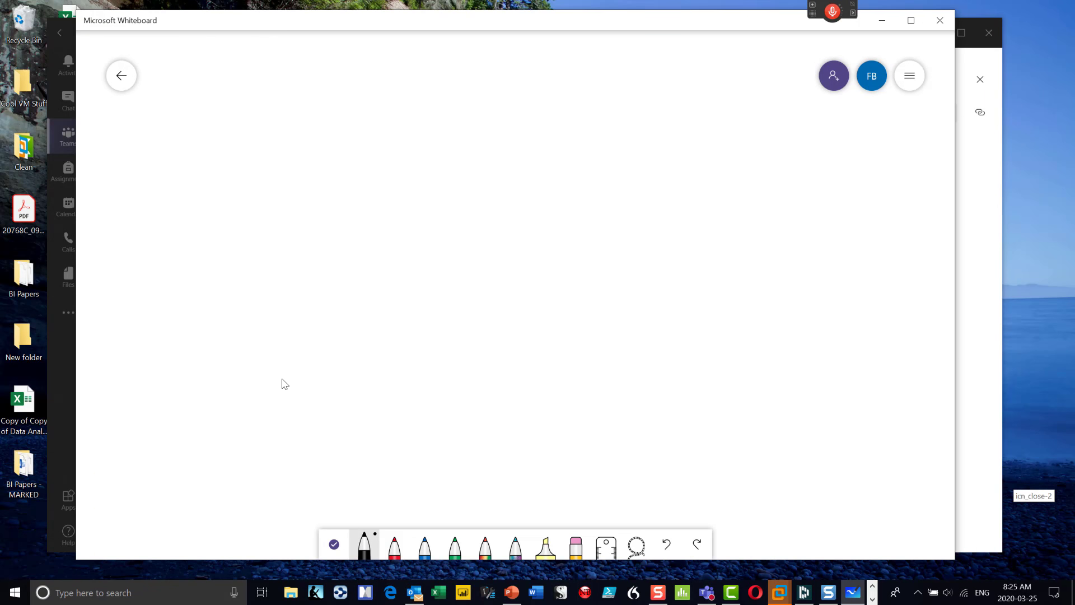
Return to the board gallery and create a new blank whiteboard.
{"action": "left_click", "coordinate": [119, 74]}
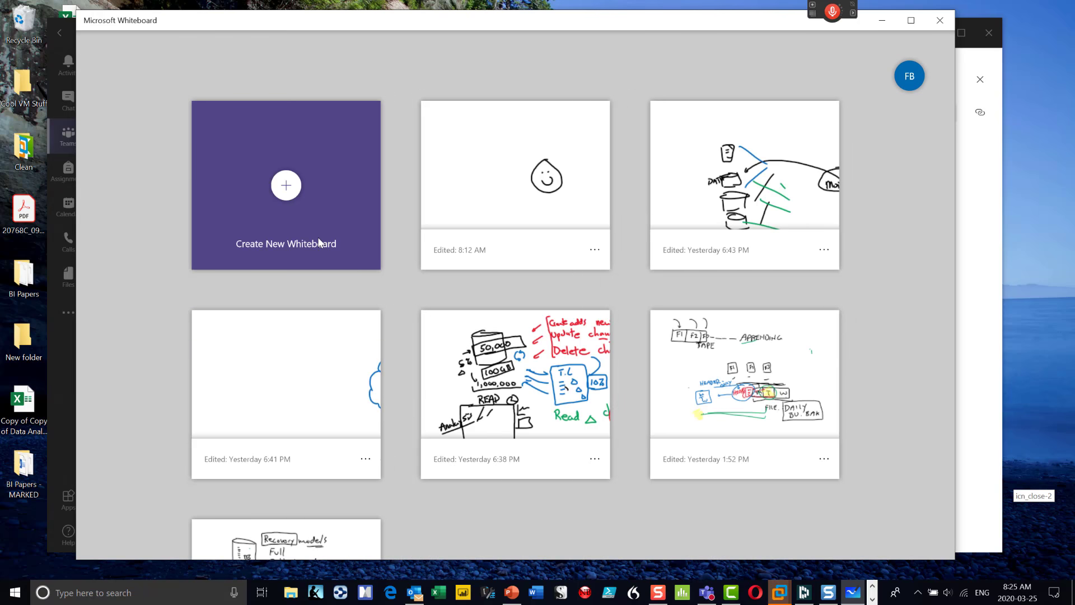
{"action": "left_click", "coordinate": [286, 187]}
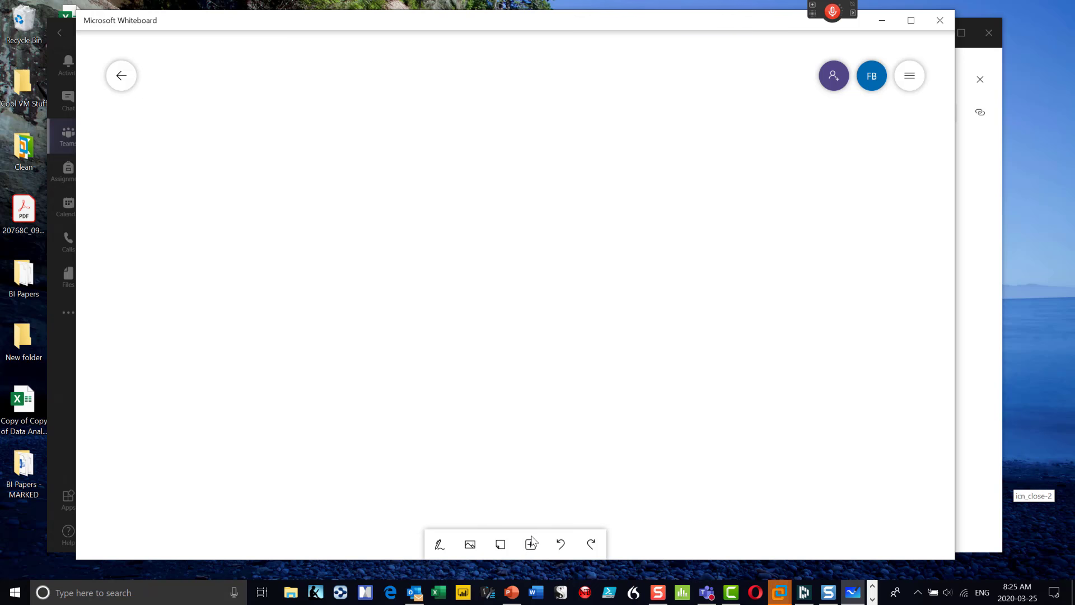
Draw a rainbow-glitter scribble at upper left, then write 'Hi There' in black ink.
{"action": "left_click", "coordinate": [440, 544]}
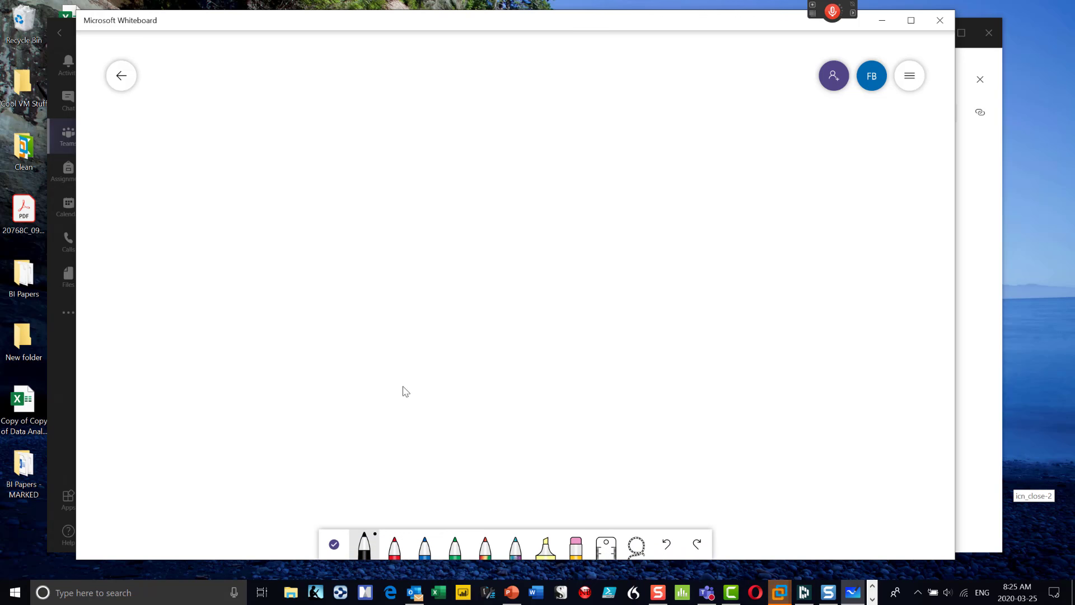
{"action": "left_click", "coordinate": [482, 540]}
{"action": "mouse_move", "coordinate": [258, 220]}
{"action": "left_mouse_down"}
{"action": "mouse_move", "coordinate": [335, 169]}
{"action": "mouse_move", "coordinate": [367, 261]}
{"action": "mouse_move", "coordinate": [263, 242]}
{"action": "mouse_move", "coordinate": [298, 148]}
{"action": "mouse_move", "coordinate": [401, 260]}
{"action": "mouse_move", "coordinate": [283, 304]}
{"action": "mouse_move", "coordinate": [220, 231]}
{"action": "mouse_move", "coordinate": [342, 133]}
{"action": "left_mouse_up"}
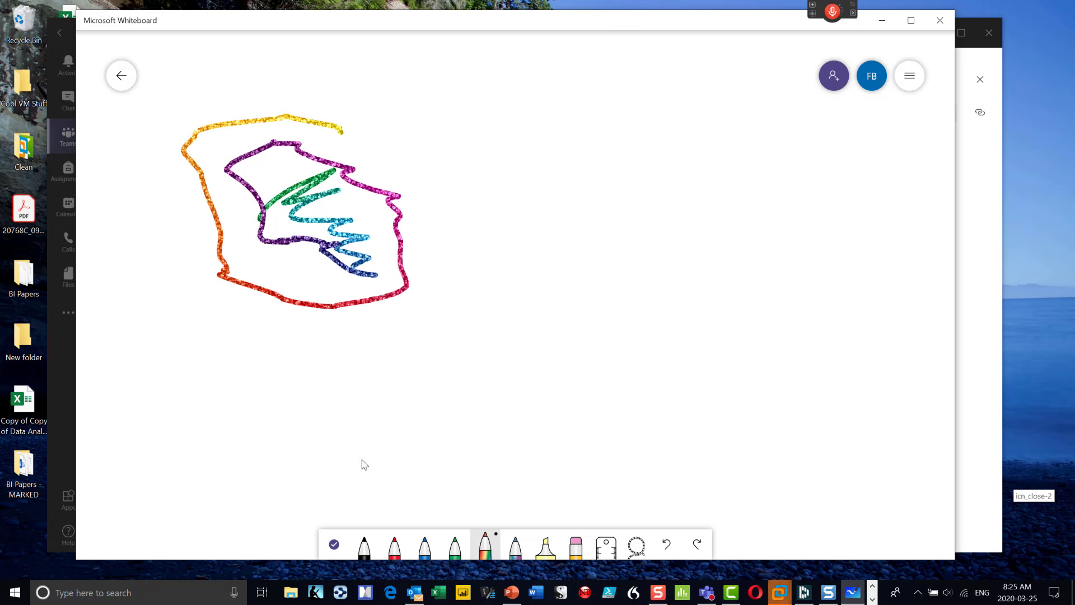
{"action": "left_click", "coordinate": [364, 544]}
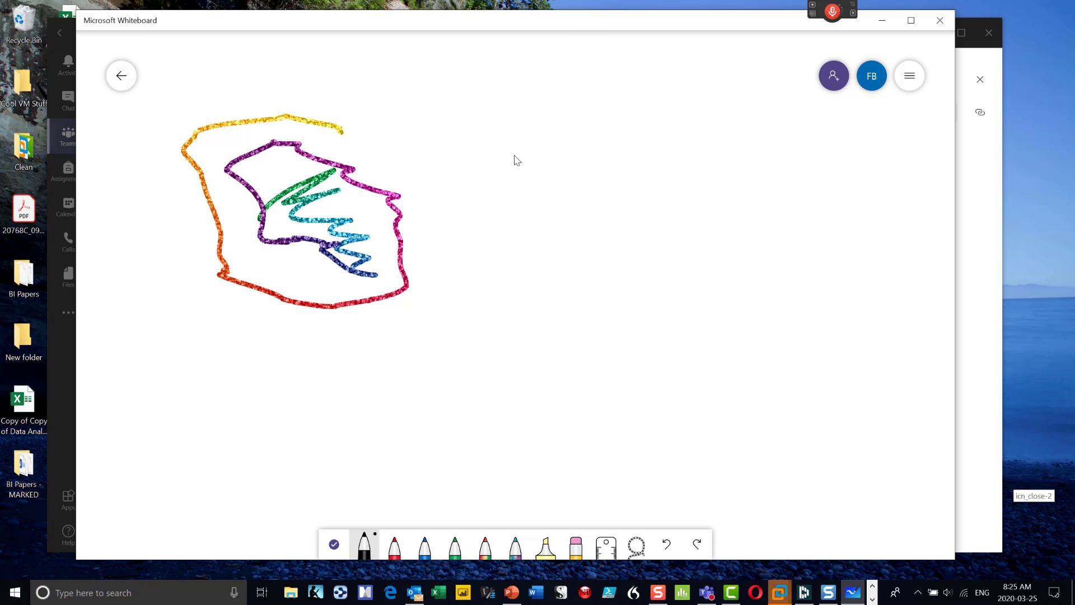
{"action": "mouse_move", "coordinate": [514, 150]}
{"action": "left_mouse_down"}
{"action": "mouse_move", "coordinate": [518, 176]}
{"action": "mouse_move", "coordinate": [525, 159]}
{"action": "mouse_move", "coordinate": [533, 174]}
{"action": "mouse_move", "coordinate": [576, 173]}
{"action": "mouse_move", "coordinate": [601, 145]}
{"action": "mouse_move", "coordinate": [601, 174]}
{"action": "mouse_move", "coordinate": [643, 162]}
{"action": "mouse_move", "coordinate": [645, 176]}
{"action": "mouse_move", "coordinate": [671, 162]}
{"action": "mouse_move", "coordinate": [672, 177]}
{"action": "mouse_move", "coordinate": [684, 174]}
{"action": "left_mouse_up"}
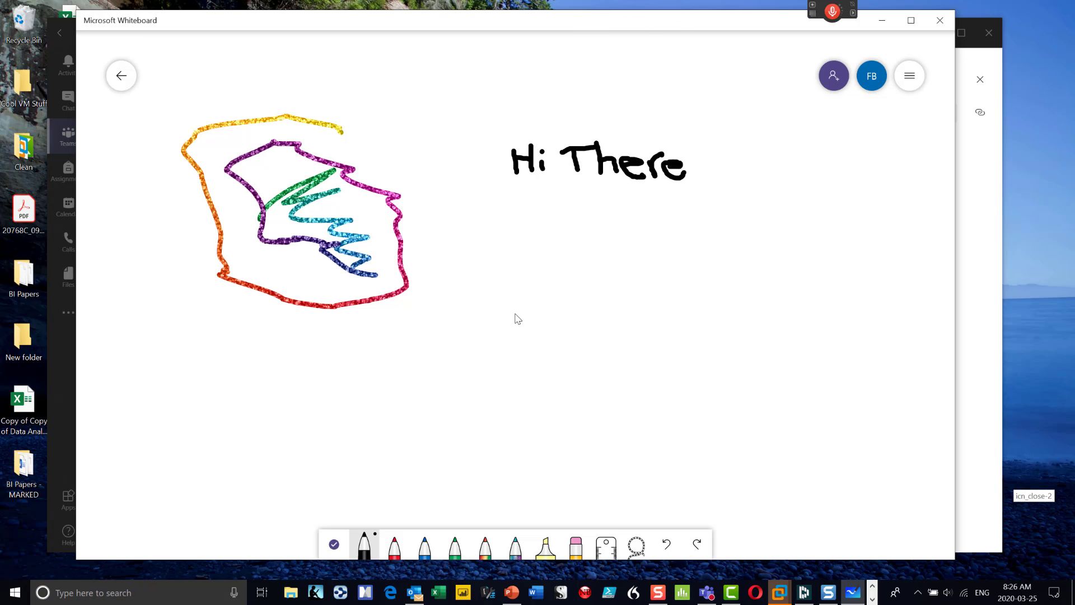
Handwrite 'Hello There' in black ink below 'Hi There'.
{"action": "mouse_move", "coordinate": [514, 305]}
{"action": "left_mouse_down"}
{"action": "mouse_move", "coordinate": [514, 338]}
{"action": "mouse_move", "coordinate": [538, 322]}
{"action": "left_mouse_up"}
{"action": "mouse_move", "coordinate": [540, 298]}
{"action": "left_mouse_down"}
{"action": "mouse_move", "coordinate": [539, 339]}
{"action": "mouse_move", "coordinate": [572, 345]}
{"action": "left_mouse_up"}
{"action": "mouse_move", "coordinate": [585, 304]}
{"action": "left_mouse_down"}
{"action": "mouse_move", "coordinate": [585, 344]}
{"action": "mouse_move", "coordinate": [605, 325]}
{"action": "mouse_move", "coordinate": [642, 339]}
{"action": "left_mouse_up"}
{"action": "mouse_move", "coordinate": [631, 308]}
{"action": "left_mouse_down"}
{"action": "mouse_move", "coordinate": [661, 307]}
{"action": "mouse_move", "coordinate": [665, 338]}
{"action": "mouse_move", "coordinate": [716, 339]}
{"action": "mouse_move", "coordinate": [728, 324]}
{"action": "left_mouse_up"}
{"action": "left_click_drag", "start_coordinate": [735, 332], "coordinate": [762, 338]}
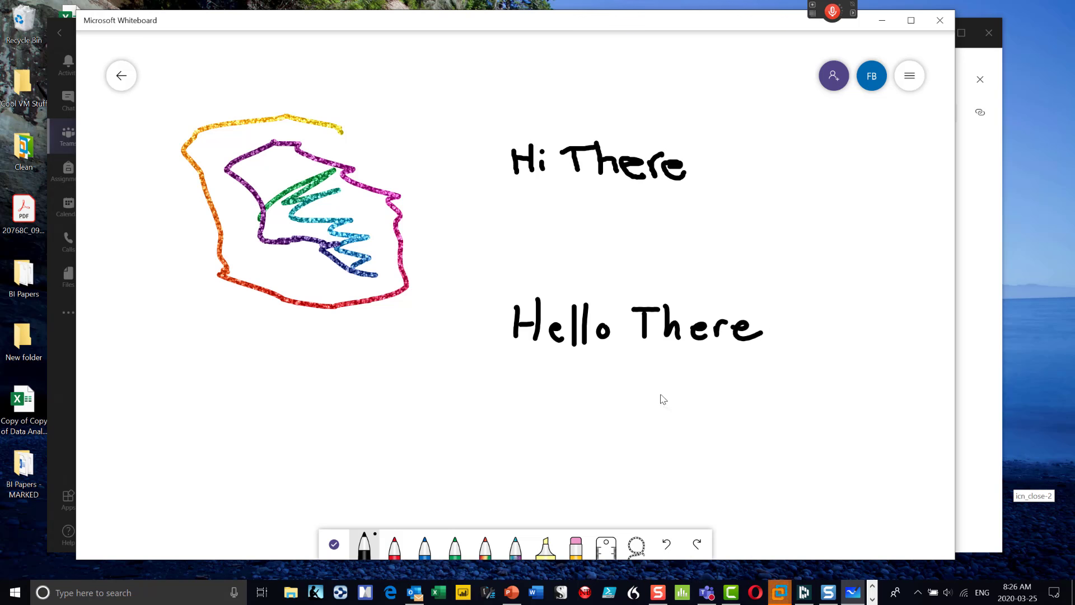
Switch the pen to magenta and write 'Purple' below 'Hello There'.
{"action": "left_click", "coordinate": [363, 549]}
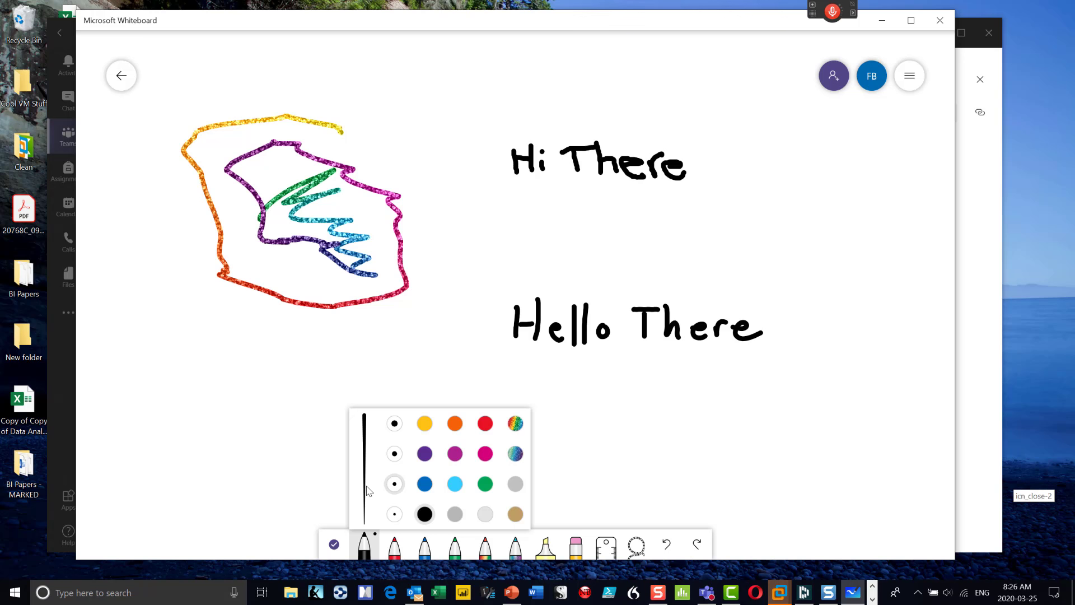
{"action": "left_click", "coordinate": [394, 453]}
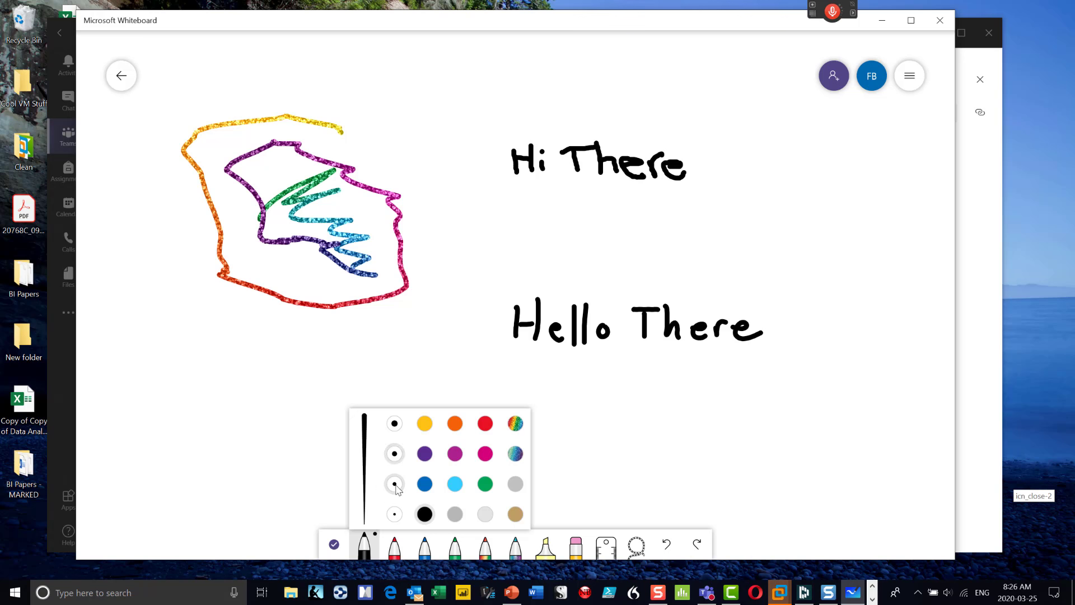
{"action": "left_click", "coordinate": [396, 487]}
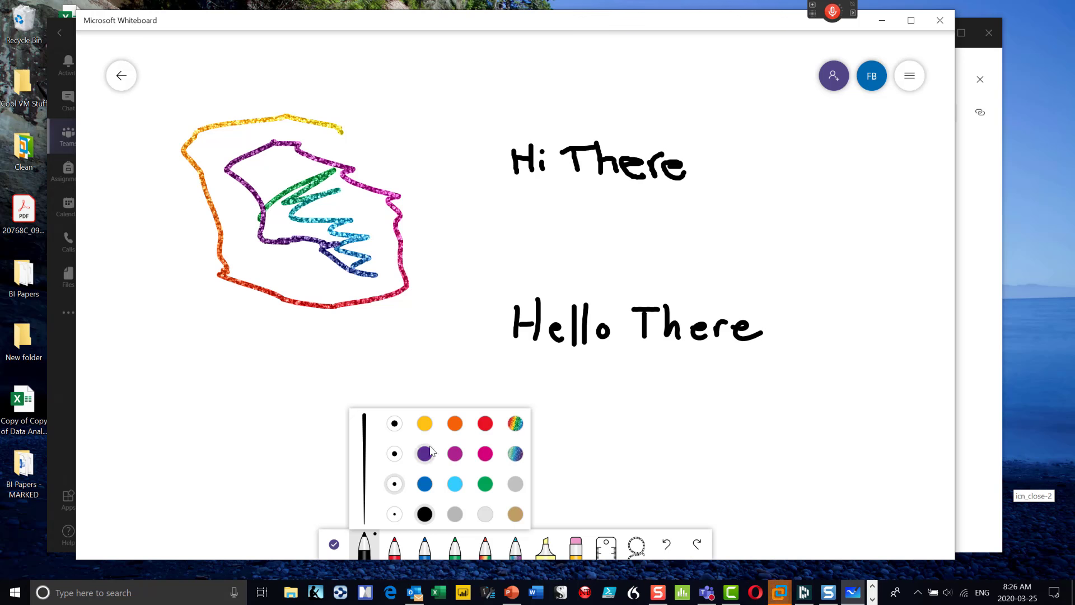
{"action": "left_click", "coordinate": [455, 453]}
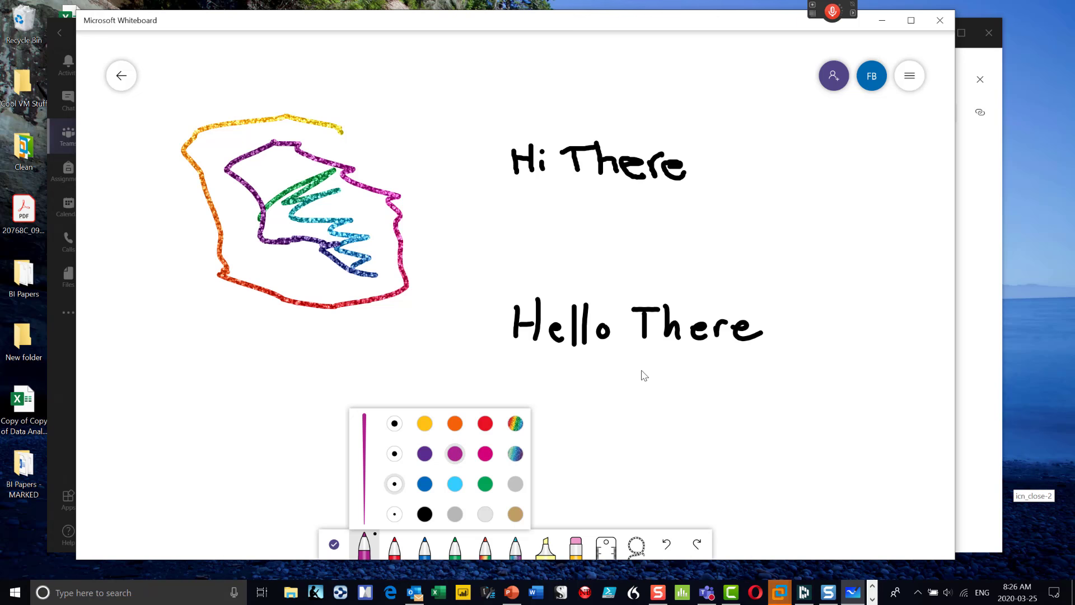
{"action": "mouse_move", "coordinate": [629, 373]}
{"action": "left_mouse_down"}
{"action": "mouse_move", "coordinate": [630, 406]}
{"action": "mouse_move", "coordinate": [645, 381]}
{"action": "mouse_move", "coordinate": [634, 396]}
{"action": "mouse_move", "coordinate": [681, 390]}
{"action": "mouse_move", "coordinate": [686, 418]}
{"action": "left_mouse_up"}
{"action": "left_click_drag", "start_coordinate": [686, 391], "coordinate": [688, 401]}
{"action": "mouse_move", "coordinate": [706, 372]}
{"action": "left_mouse_down"}
{"action": "mouse_move", "coordinate": [703, 392]}
{"action": "mouse_move", "coordinate": [724, 409]}
{"action": "left_mouse_up"}
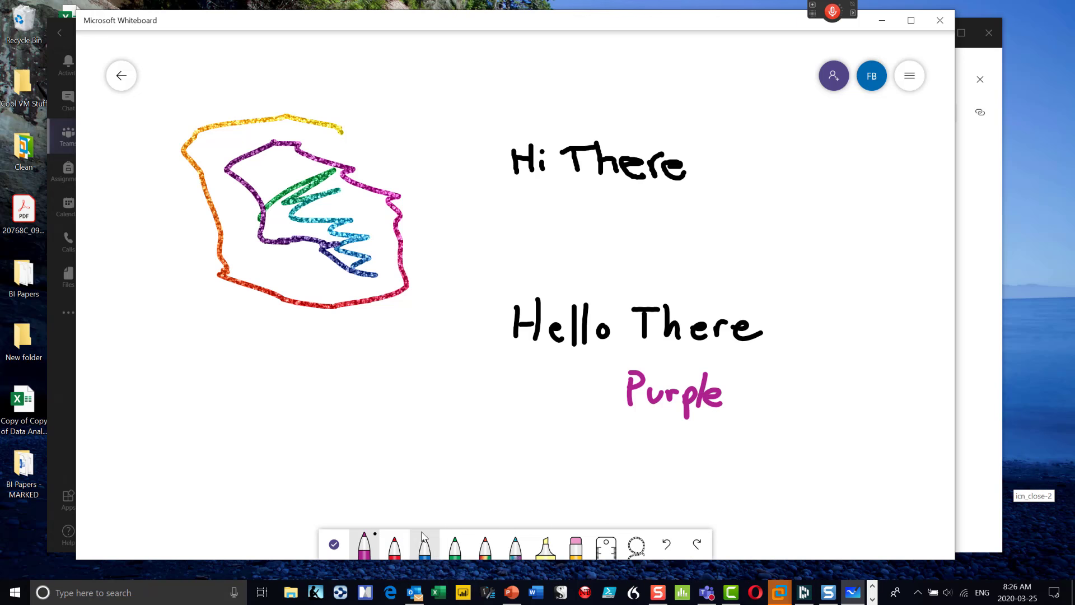
Set the pen to black at the thinnest size and write 'Back to Black' below 'Purple'.
{"action": "left_click", "coordinate": [373, 549]}
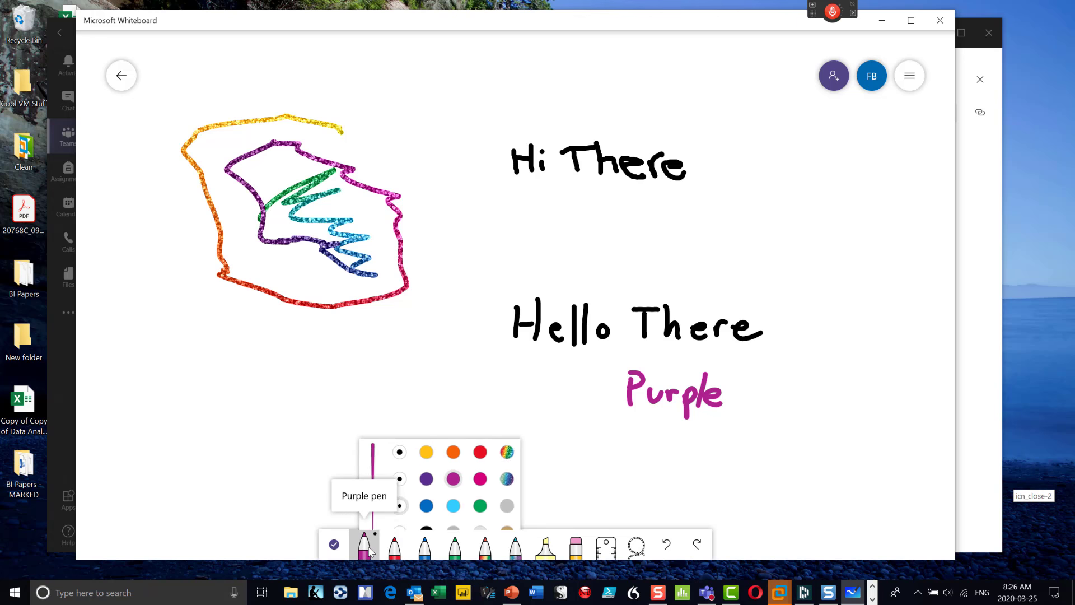
{"action": "left_click", "coordinate": [424, 514]}
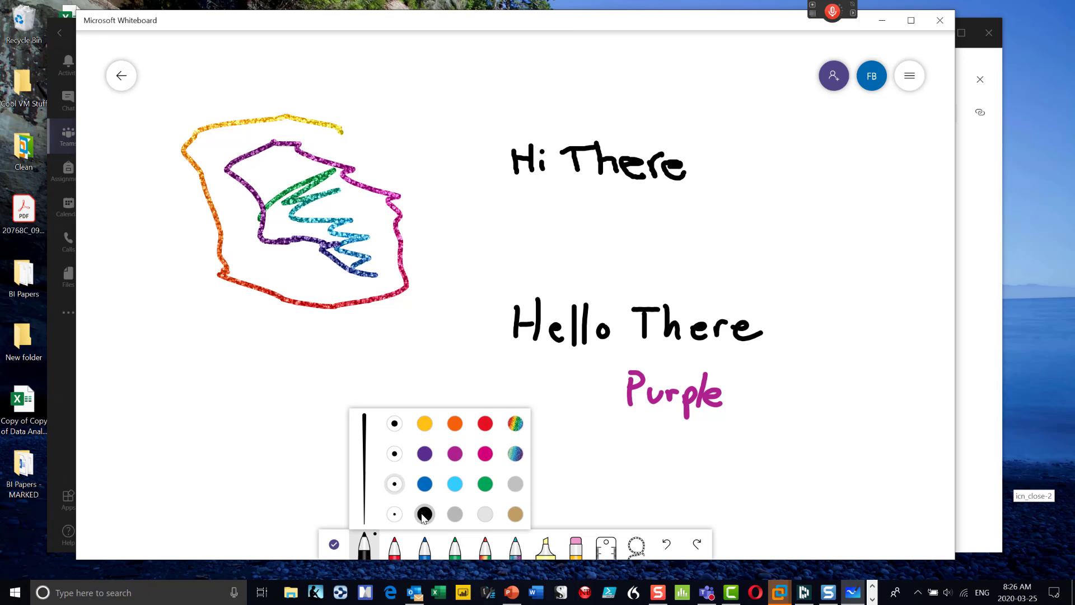
{"action": "left_click", "coordinate": [394, 514]}
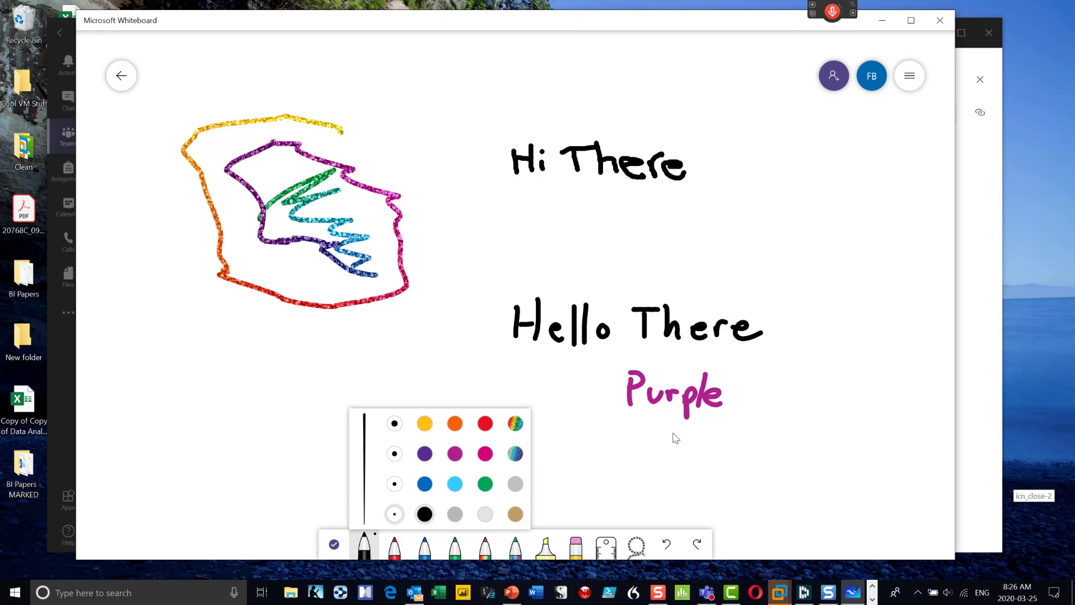
{"action": "mouse_move", "coordinate": [674, 429]}
{"action": "left_mouse_down"}
{"action": "mouse_move", "coordinate": [674, 453]}
{"action": "mouse_move", "coordinate": [716, 450]}
{"action": "left_mouse_up"}
{"action": "left_click_drag", "start_coordinate": [726, 434], "coordinate": [745, 442]}
{"action": "mouse_move", "coordinate": [758, 425]}
{"action": "left_mouse_down"}
{"action": "mouse_move", "coordinate": [759, 445]}
{"action": "mouse_move", "coordinate": [710, 486]}
{"action": "left_mouse_up"}
{"action": "left_click_drag", "start_coordinate": [710, 462], "coordinate": [707, 486]}
{"action": "left_click_drag", "start_coordinate": [734, 462], "coordinate": [733, 485]}
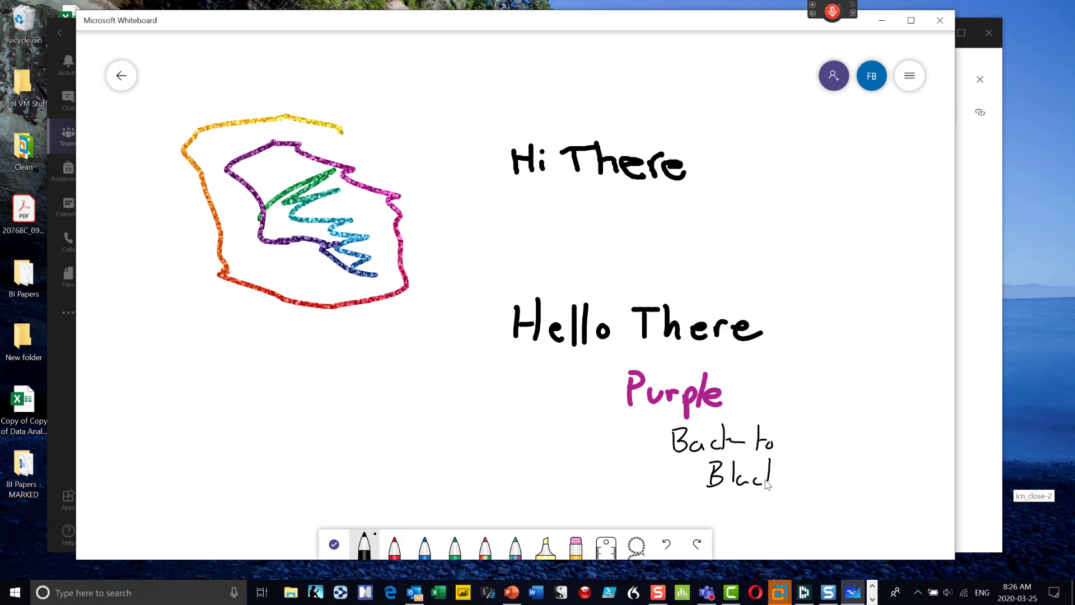
{"action": "left_click_drag", "start_coordinate": [771, 479], "coordinate": [784, 485]}
Erase all the handwriting and the rainbow scribble, then leave inking mode.
{"action": "left_click", "coordinate": [576, 543]}
{"action": "mouse_move", "coordinate": [594, 343]}
{"action": "left_mouse_down"}
{"action": "mouse_move", "coordinate": [563, 317]}
{"action": "mouse_move", "coordinate": [742, 486]}
{"action": "mouse_move", "coordinate": [643, 221]}
{"action": "mouse_move", "coordinate": [576, 199]}
{"action": "mouse_move", "coordinate": [580, 130]}
{"action": "left_mouse_up"}
{"action": "mouse_move", "coordinate": [500, 148]}
{"action": "left_mouse_down"}
{"action": "mouse_move", "coordinate": [710, 159]}
{"action": "mouse_move", "coordinate": [664, 328]}
{"action": "mouse_move", "coordinate": [230, 209]}
{"action": "mouse_move", "coordinate": [273, 100]}
{"action": "mouse_move", "coordinate": [295, 247]}
{"action": "mouse_move", "coordinate": [324, 320]}
{"action": "left_mouse_up"}
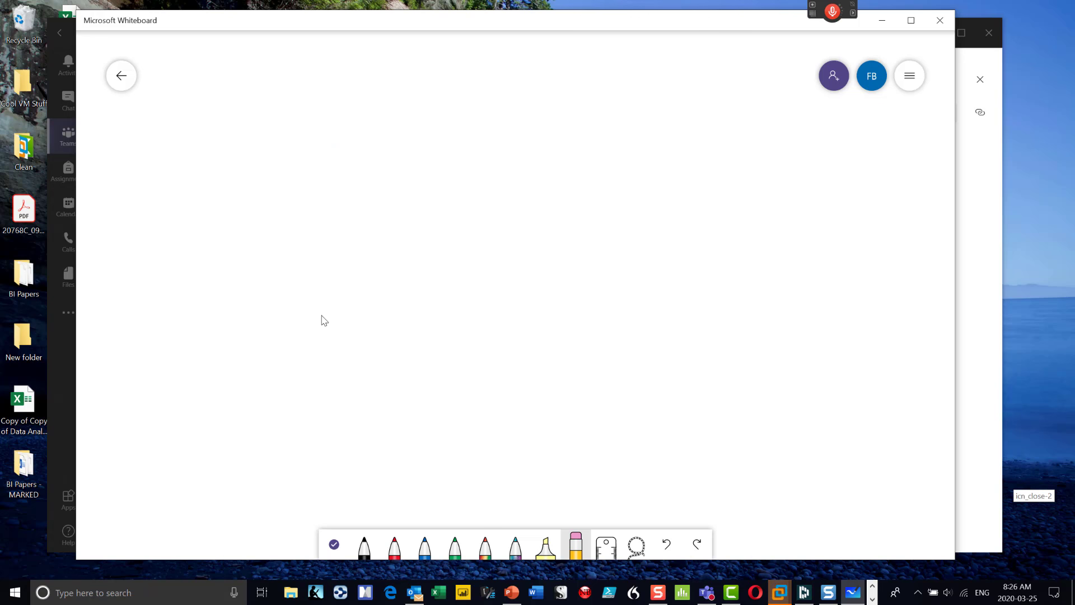
{"action": "left_click", "coordinate": [334, 544]}
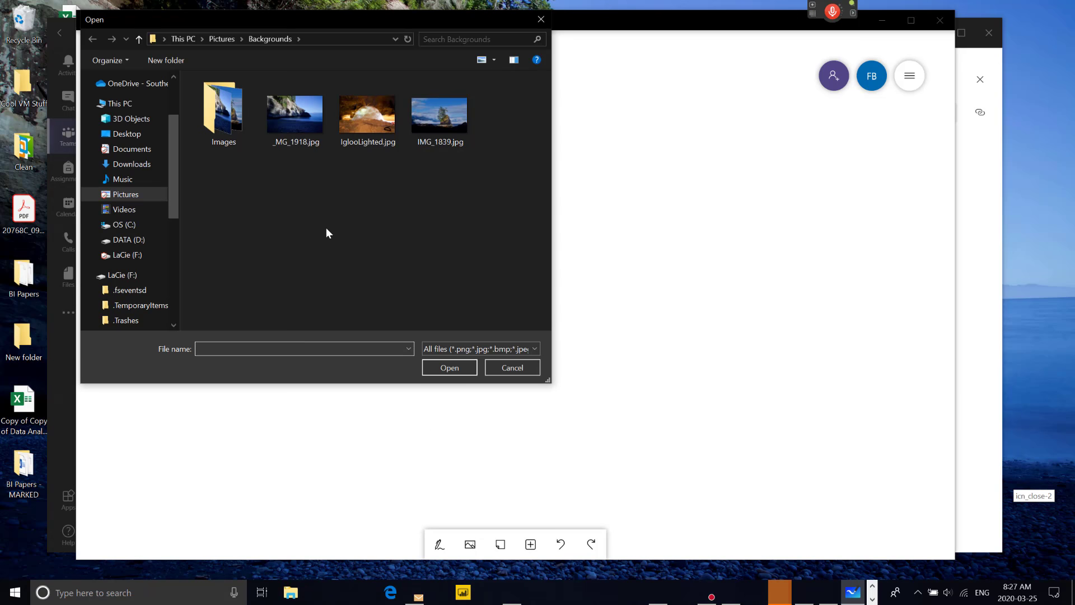
Insert the IglooLighted.jpg photo onto the board, then select the black pen's settings.
{"action": "left_click", "coordinate": [373, 127]}
{"action": "left_click", "coordinate": [442, 365]}
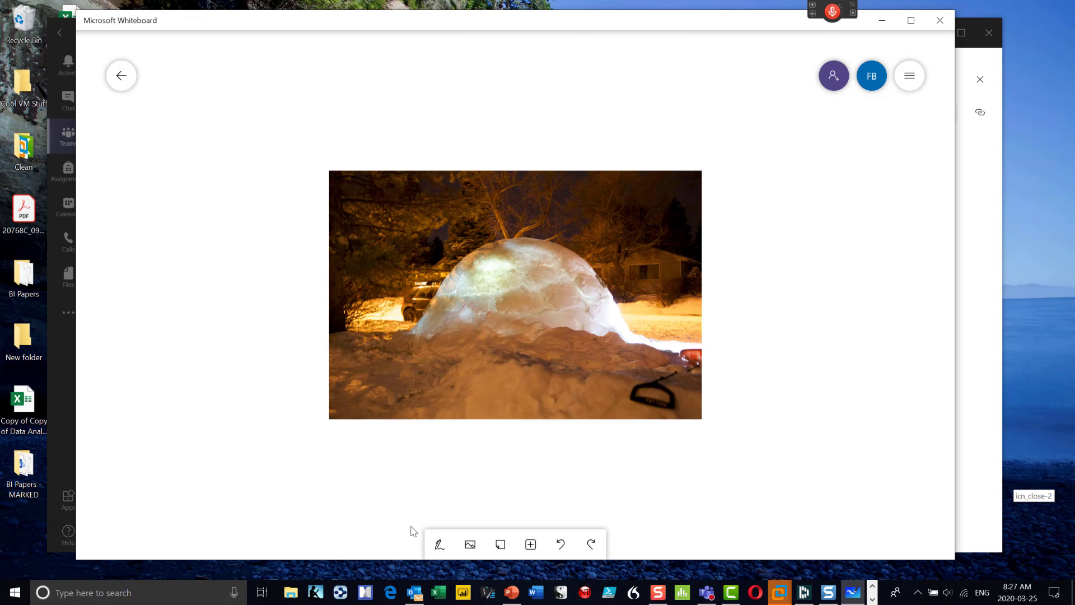
{"action": "left_click", "coordinate": [439, 544]}
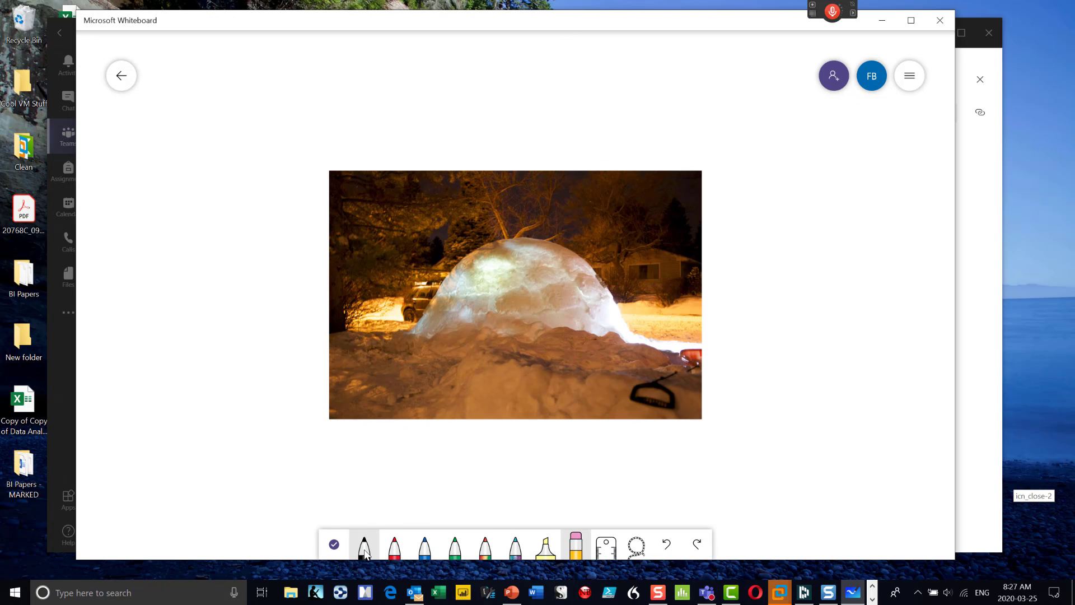
{"action": "left_click", "coordinate": [365, 549]}
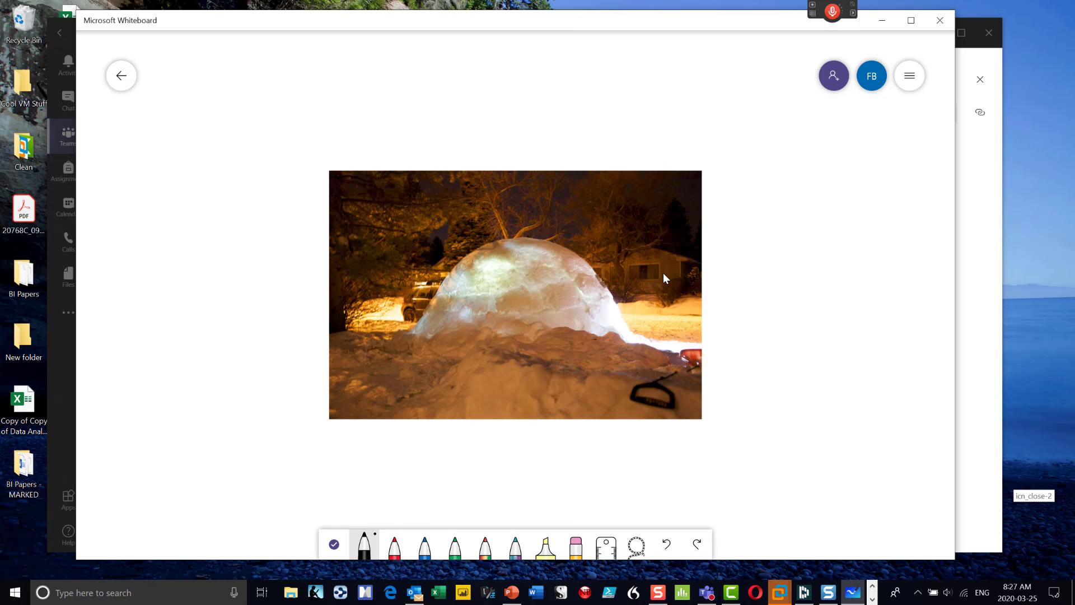
{"action": "left_click", "coordinate": [364, 546]}
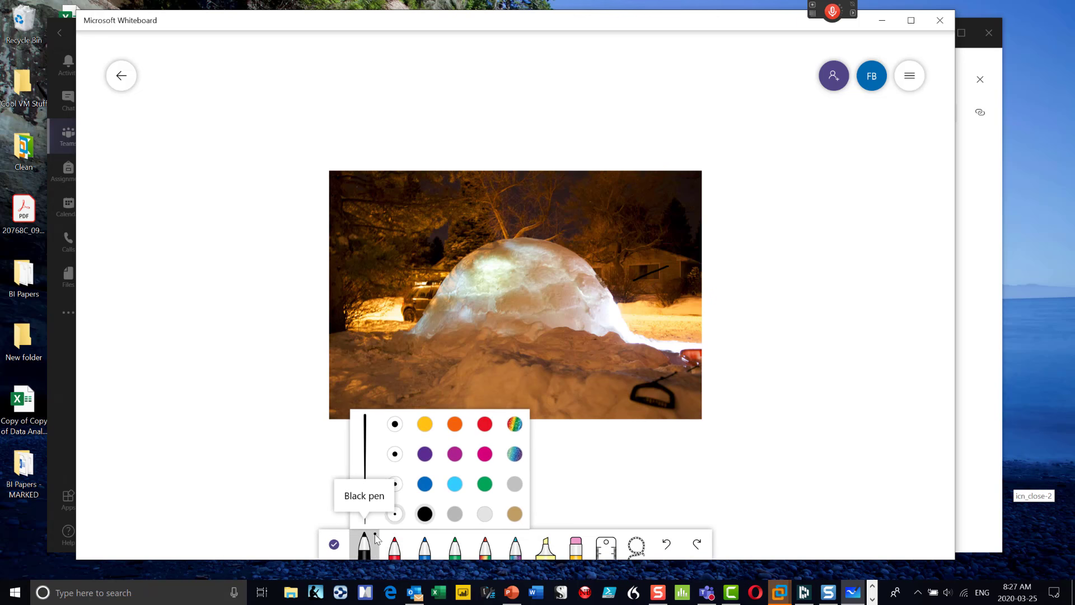
{"action": "left_click", "coordinate": [395, 424]}
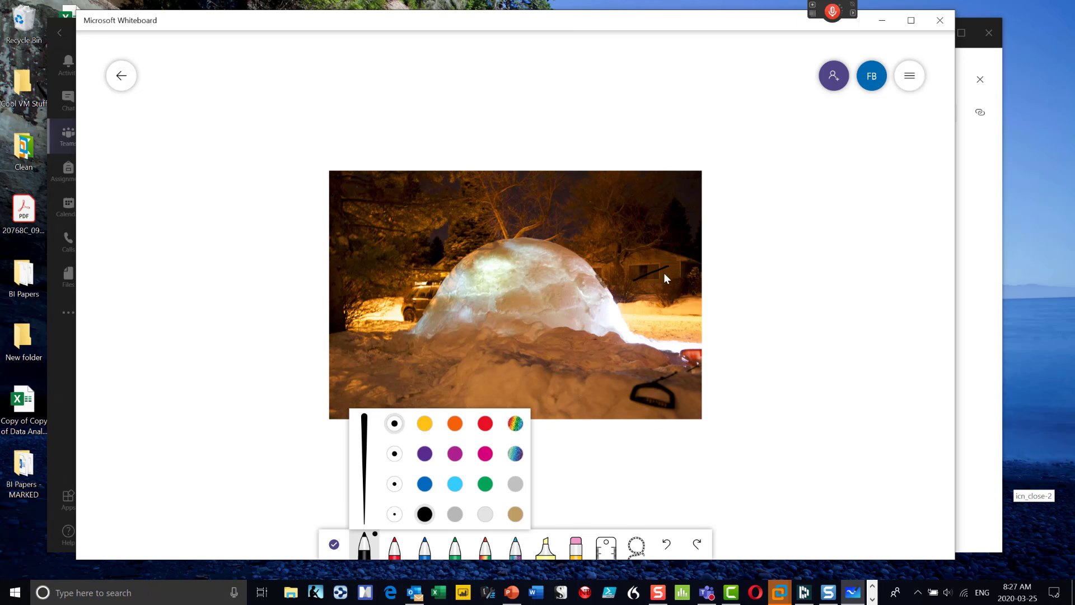
{"action": "left_click_drag", "start_coordinate": [668, 269], "coordinate": [664, 270]}
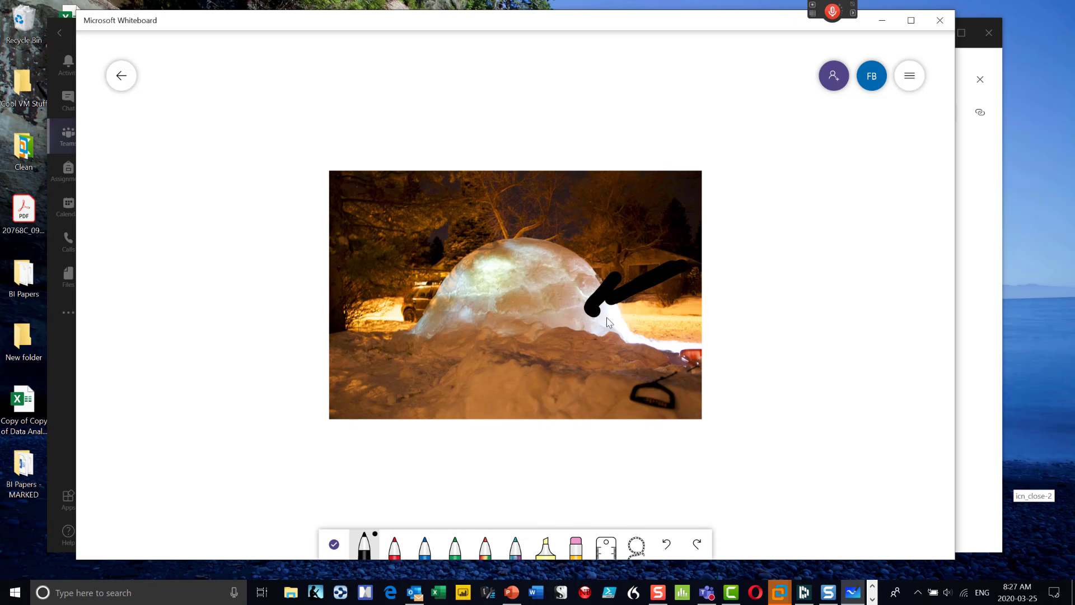
{"action": "mouse_move", "coordinate": [589, 306]}
{"action": "left_mouse_down"}
{"action": "mouse_move", "coordinate": [623, 320]}
{"action": "mouse_move", "coordinate": [669, 282]}
{"action": "left_mouse_up"}
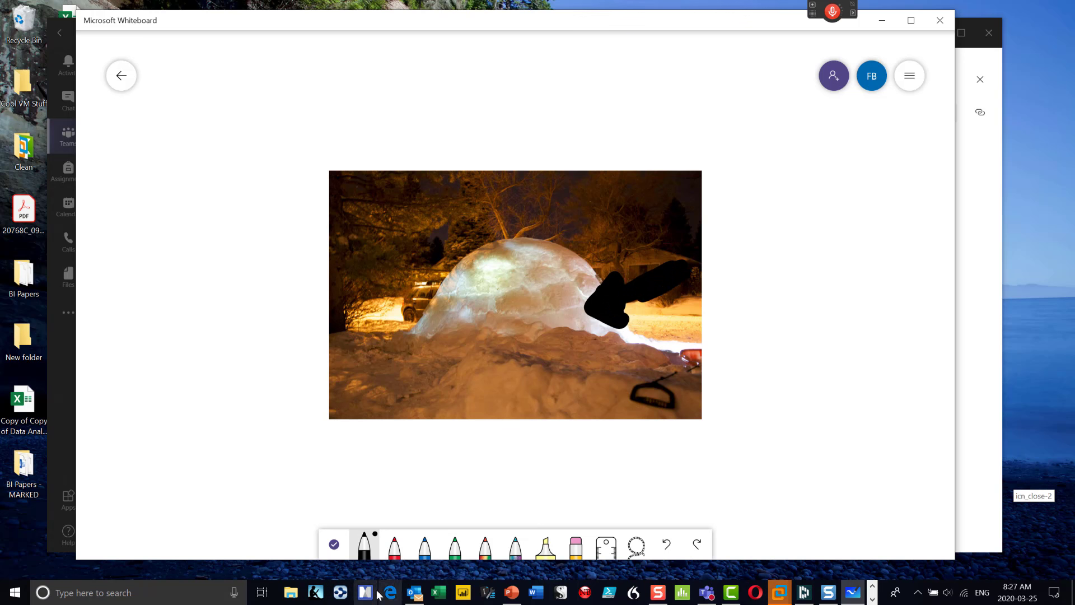
{"action": "left_click", "coordinate": [396, 541]}
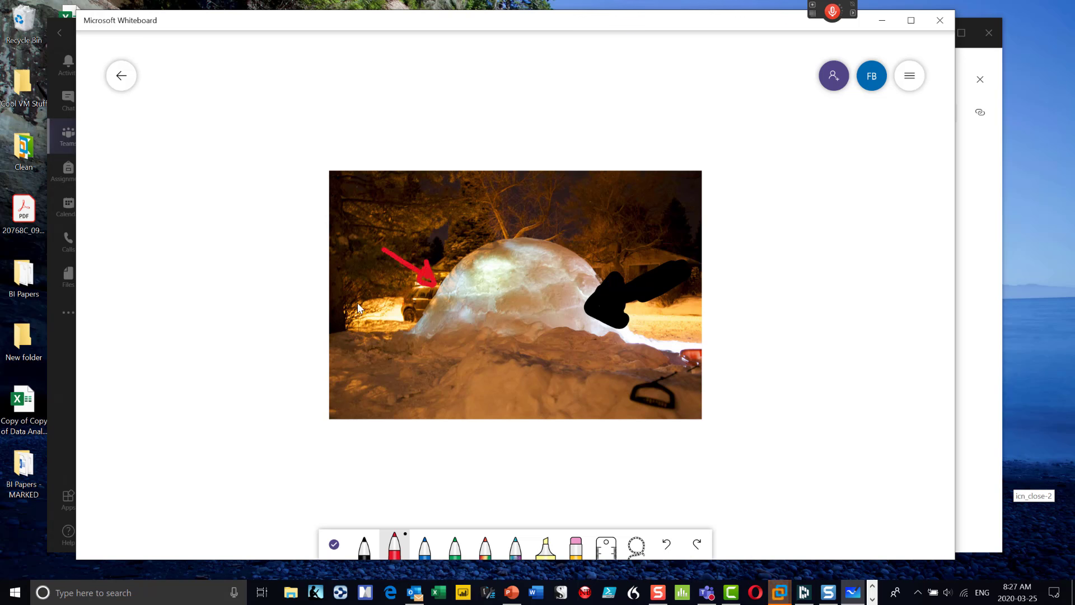
{"action": "mouse_move", "coordinate": [359, 289]}
{"action": "left_mouse_down"}
{"action": "mouse_move", "coordinate": [364, 316]}
{"action": "mouse_move", "coordinate": [405, 314]}
{"action": "left_mouse_up"}
{"action": "left_click", "coordinate": [576, 543]}
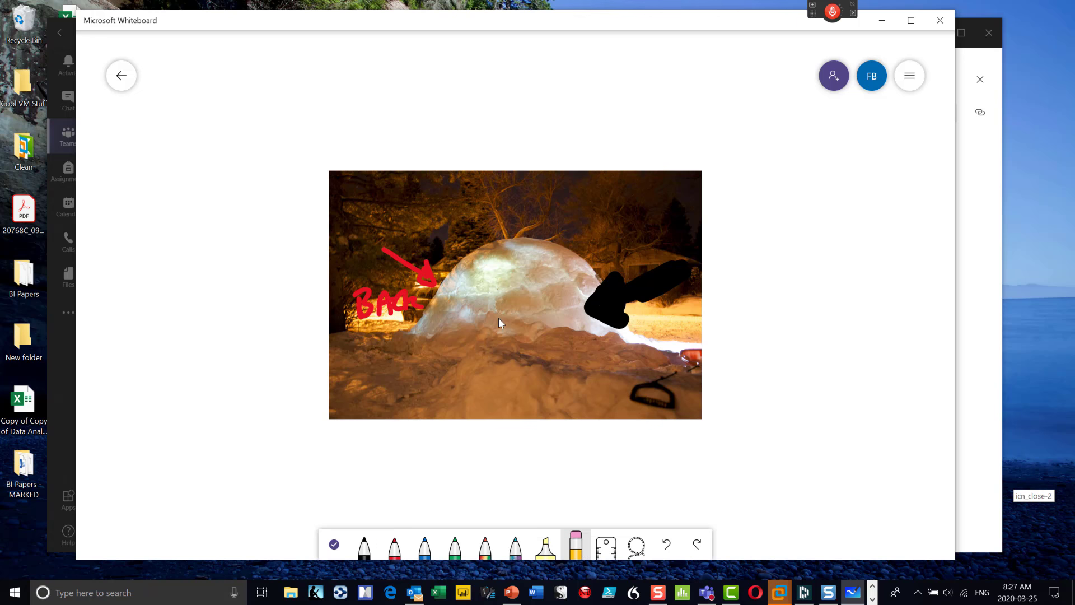
{"action": "mouse_move", "coordinate": [417, 343]}
{"action": "left_mouse_down"}
{"action": "mouse_move", "coordinate": [384, 301]}
{"action": "mouse_move", "coordinate": [403, 235]}
{"action": "mouse_move", "coordinate": [607, 341]}
{"action": "mouse_move", "coordinate": [673, 263]}
{"action": "mouse_move", "coordinate": [669, 272]}
{"action": "left_mouse_up"}
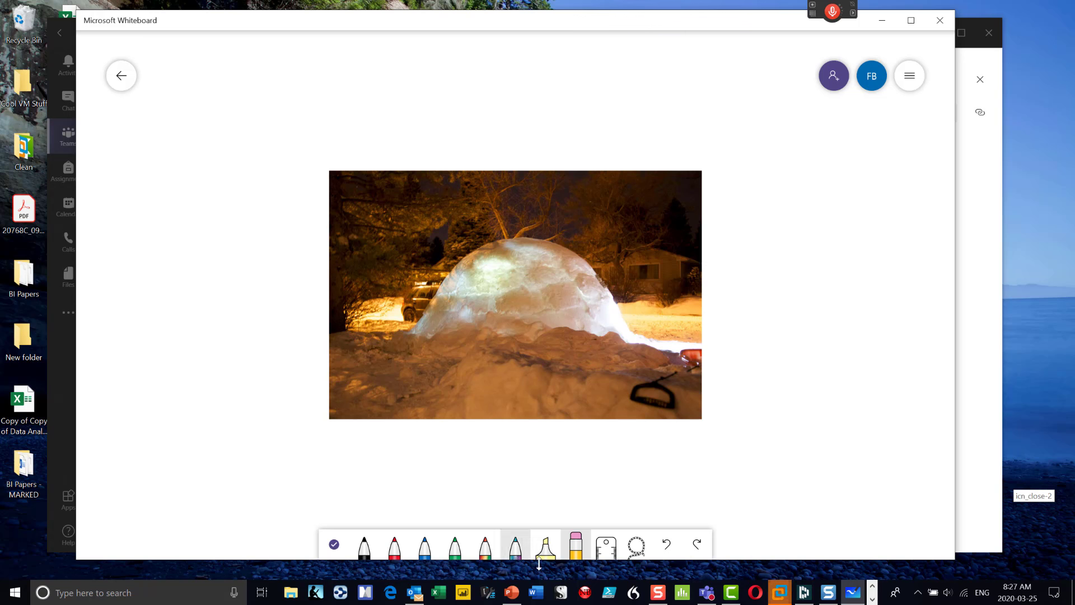
Lasso-select the entire igloo photo and delete it from the board.
{"action": "left_click", "coordinate": [636, 543]}
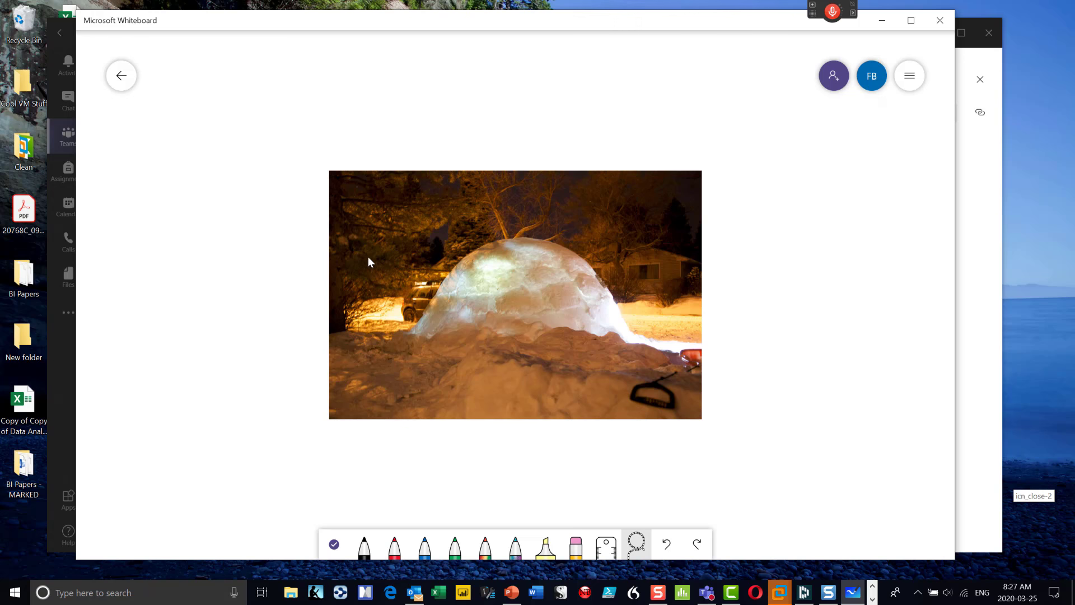
{"action": "mouse_move", "coordinate": [281, 126]}
{"action": "left_mouse_down"}
{"action": "mouse_move", "coordinate": [511, 319]}
{"action": "mouse_move", "coordinate": [655, 415]}
{"action": "left_mouse_up"}
{"action": "left_click_drag", "start_coordinate": [722, 446], "coordinate": [312, 193]}
{"action": "left_click_drag", "start_coordinate": [303, 159], "coordinate": [489, 281]}
{"action": "left_click_drag", "start_coordinate": [287, 160], "coordinate": [750, 465]}
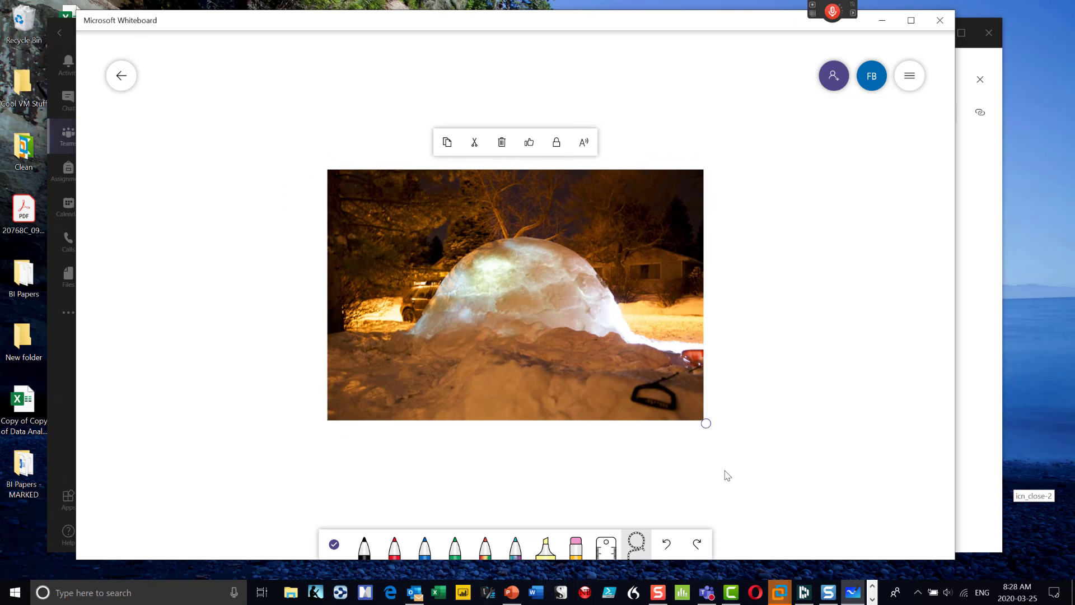
{"action": "left_click", "coordinate": [500, 137]}
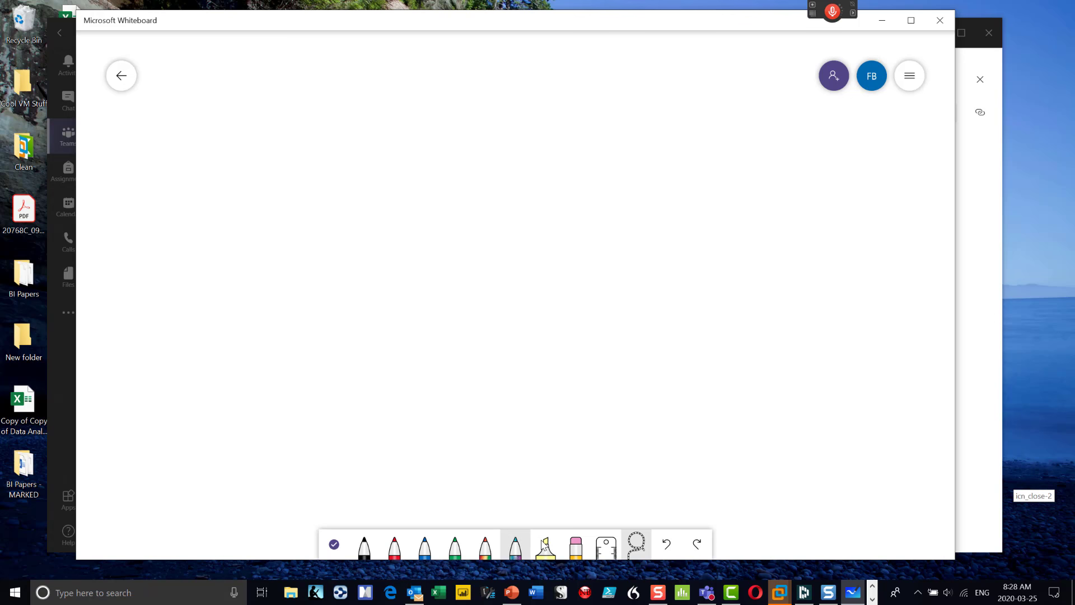
Insert the IMG_1839.jpg sea-stack photo onto the board and bring up the inking palette.
{"action": "left_click", "coordinate": [334, 544]}
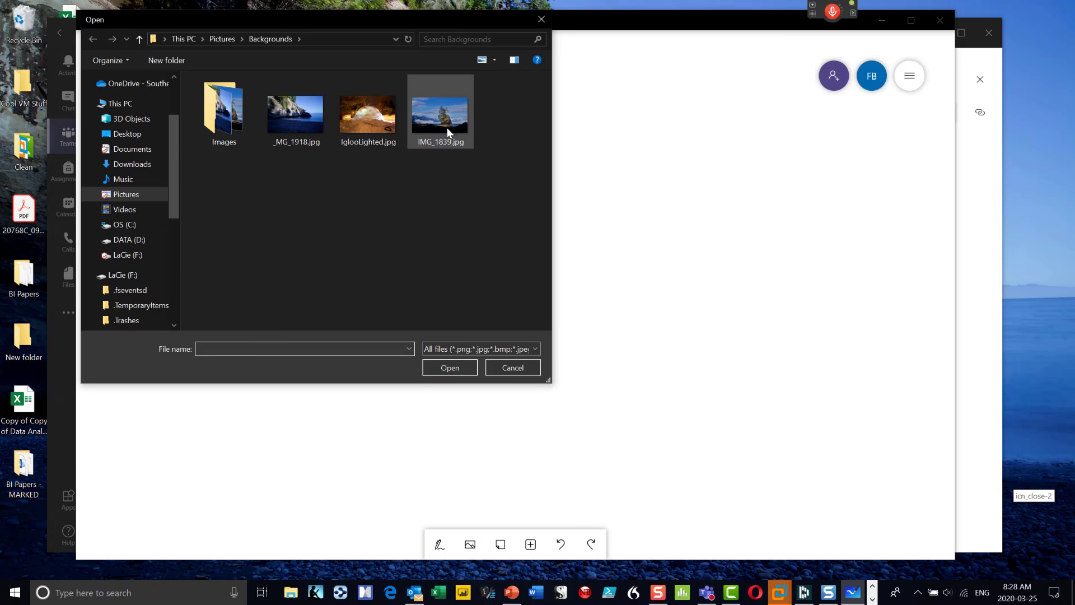
{"action": "left_click", "coordinate": [447, 127]}
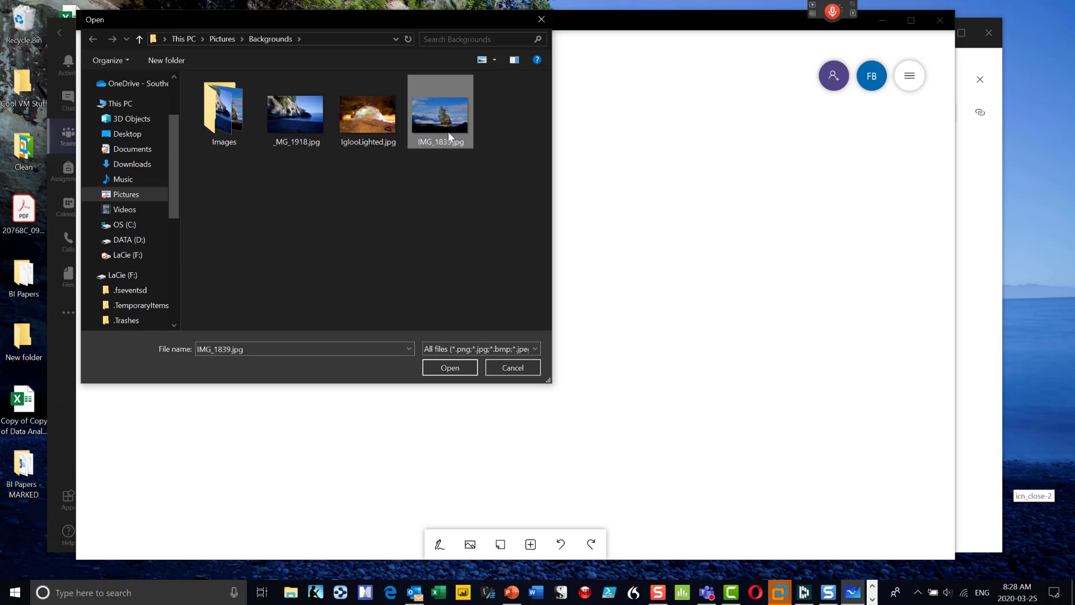
{"action": "key", "text": "Return"}
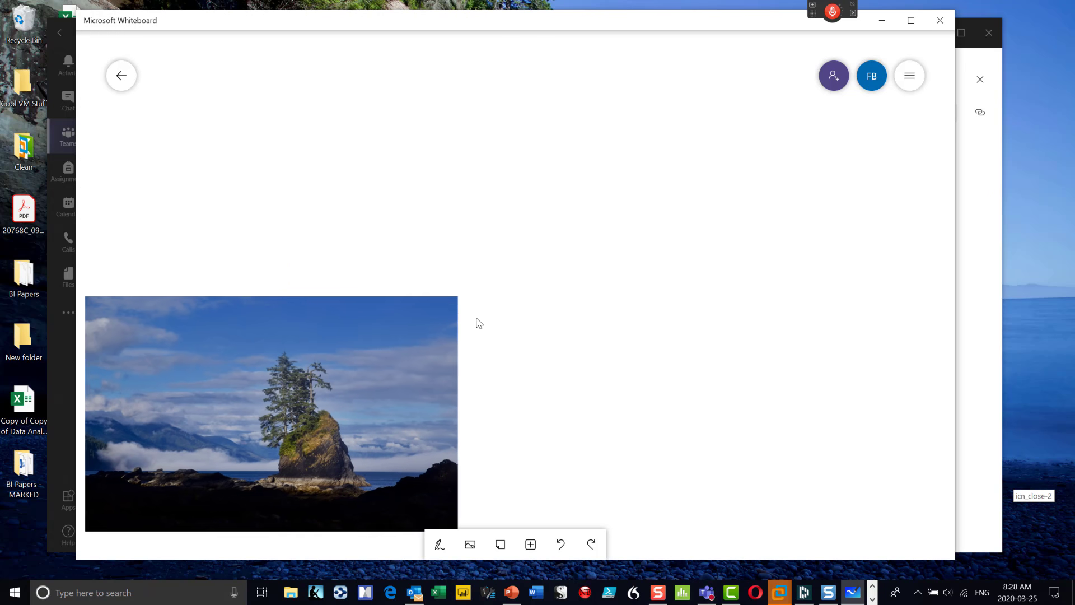
{"action": "left_click", "coordinate": [439, 543]}
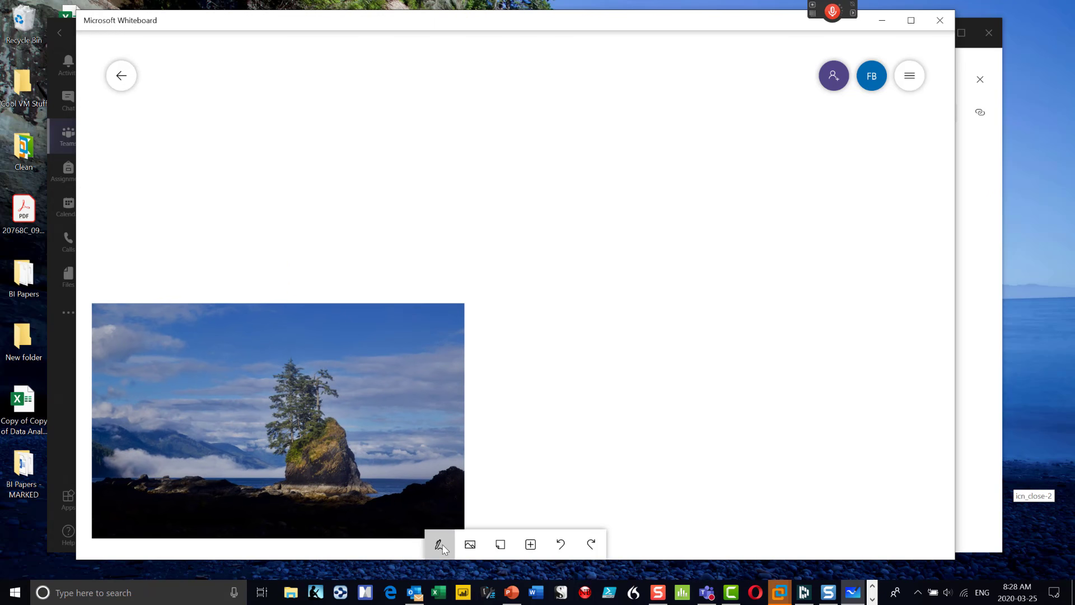
Mark the sea-stack photo with yellow highlighter and draw a blue zigzag on its right side.
{"action": "left_click", "coordinate": [543, 544]}
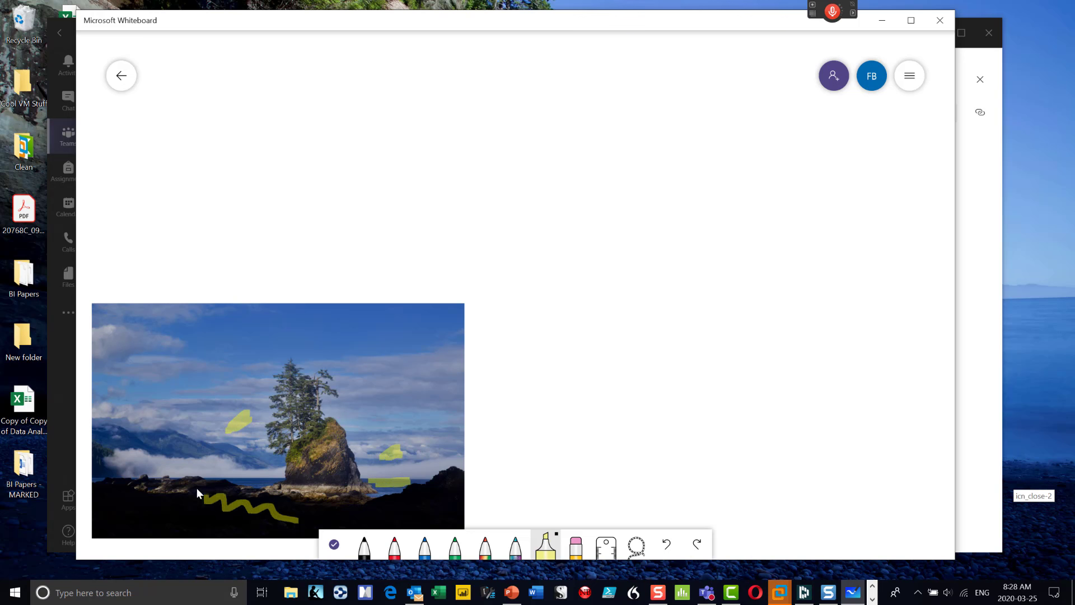
{"action": "left_click", "coordinate": [429, 538]}
{"action": "left_click_drag", "start_coordinate": [415, 398], "coordinate": [432, 453]}
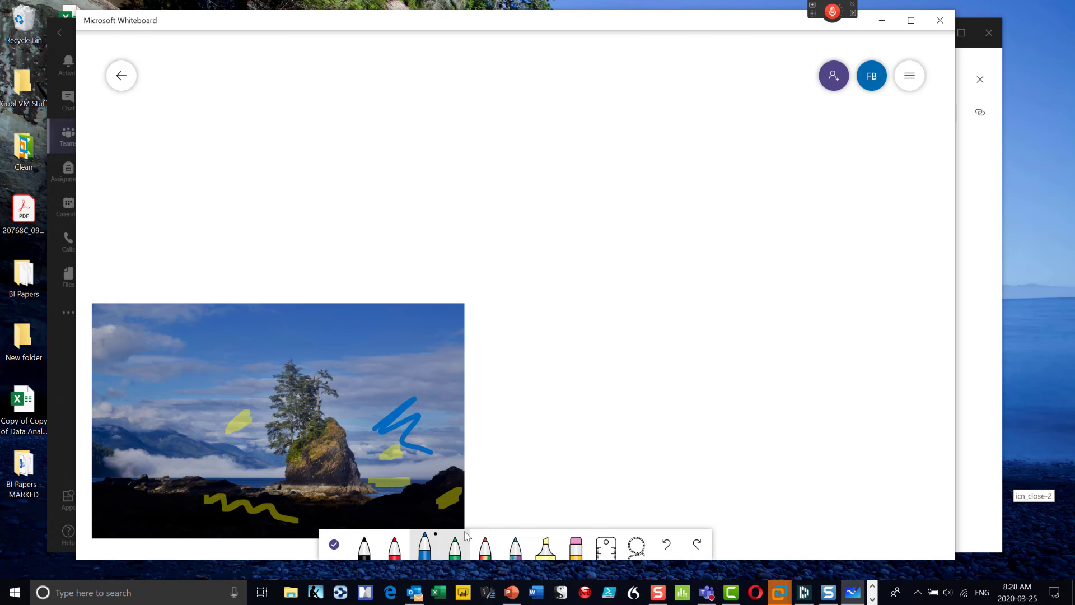
Lay a ruler across the board, then undo the zigzag, highlighter marks and seaside photo.
{"action": "left_click", "coordinate": [605, 546]}
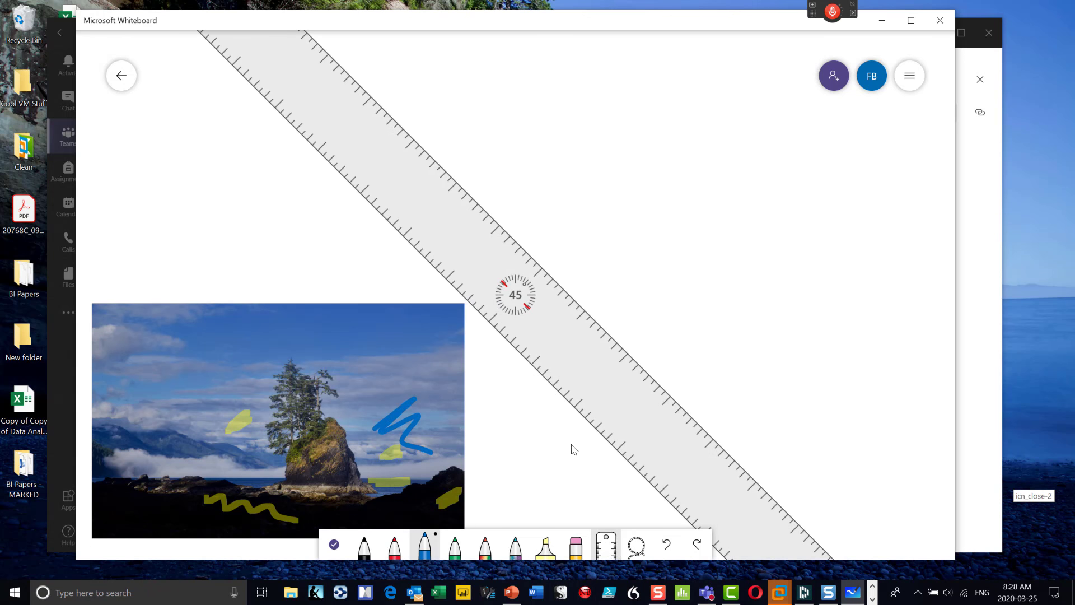
{"action": "left_click_drag", "start_coordinate": [610, 408], "coordinate": [673, 441]}
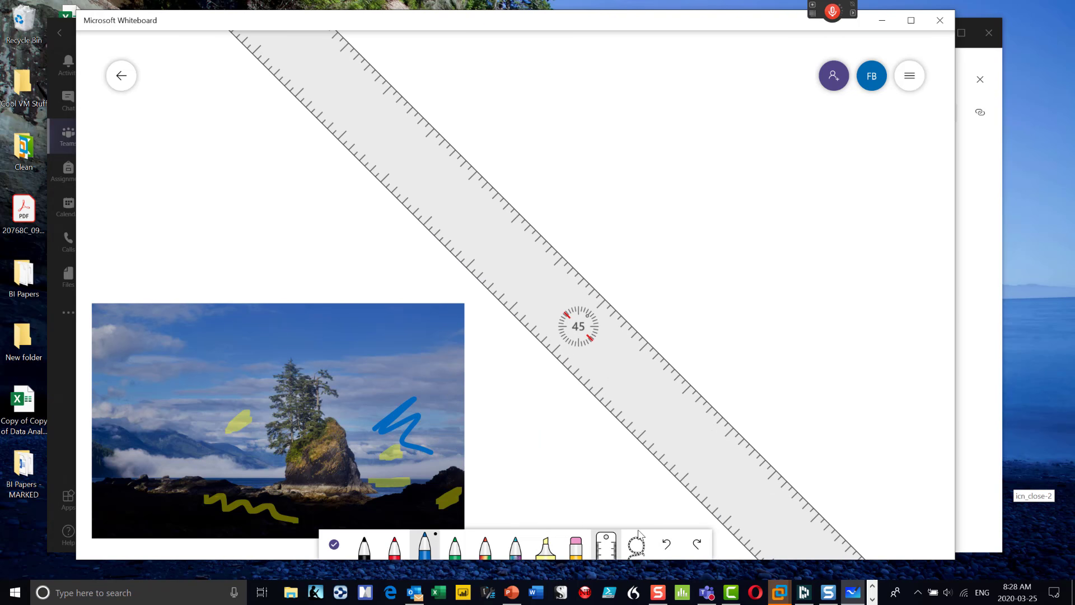
{"action": "left_click", "coordinate": [676, 535]}
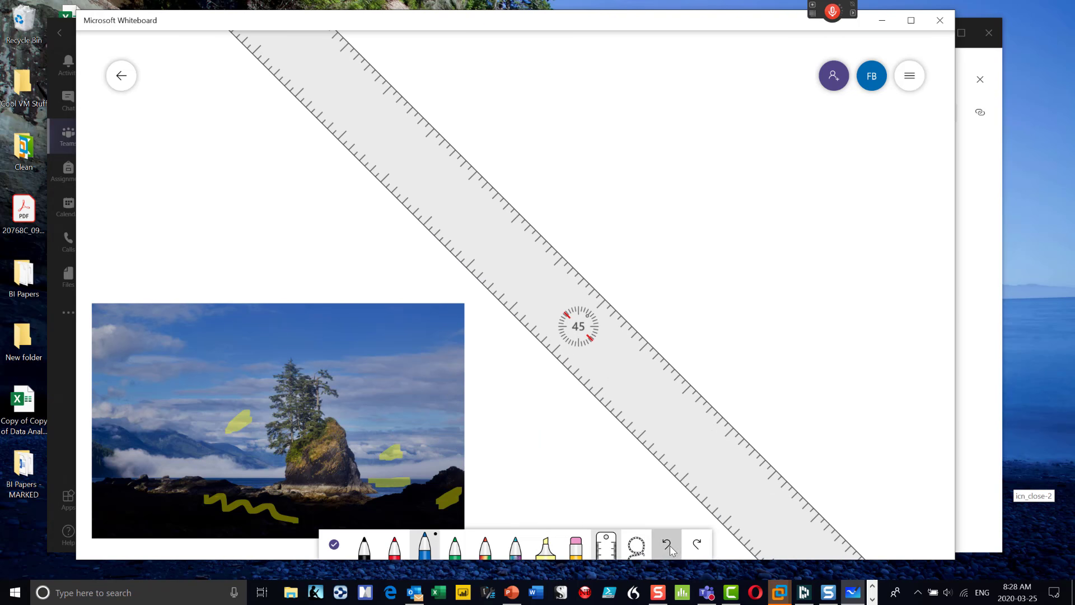
{"action": "left_click", "coordinate": [670, 545]}
{"action": "left_click", "coordinate": [670, 543]}
{"action": "left_click", "coordinate": [669, 543]}
{"action": "left_click", "coordinate": [668, 543]}
{"action": "left_click", "coordinate": [666, 542]}
{"action": "left_click", "coordinate": [667, 542]}
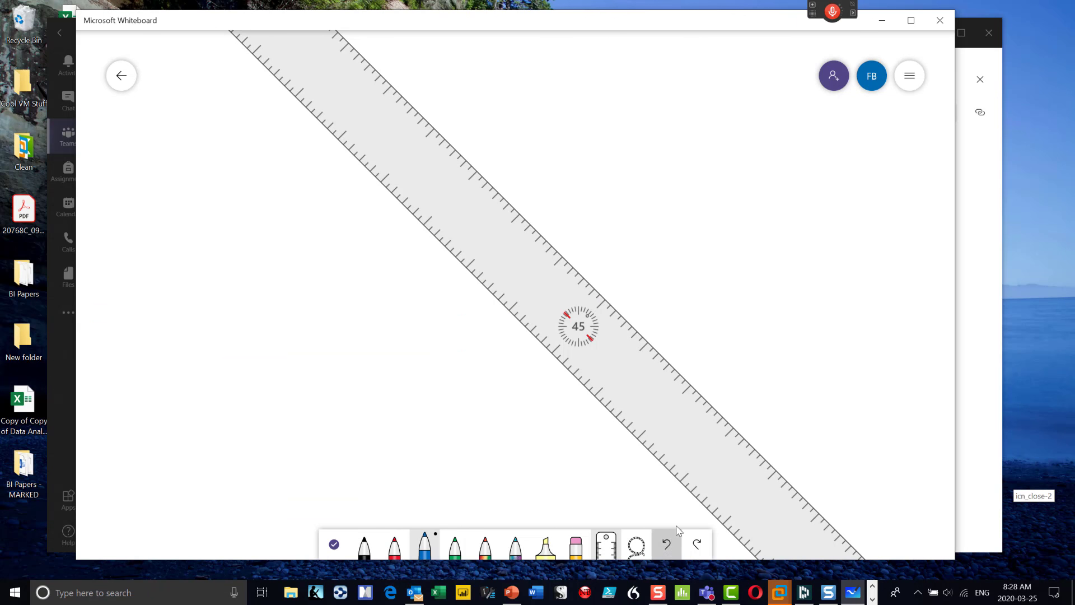
Undo earlier edits including two red ink strokes, hide the ruler, and return to the board gallery.
{"action": "left_click", "coordinate": [677, 536]}
{"action": "left_click", "coordinate": [674, 542]}
{"action": "left_click", "coordinate": [674, 542]}
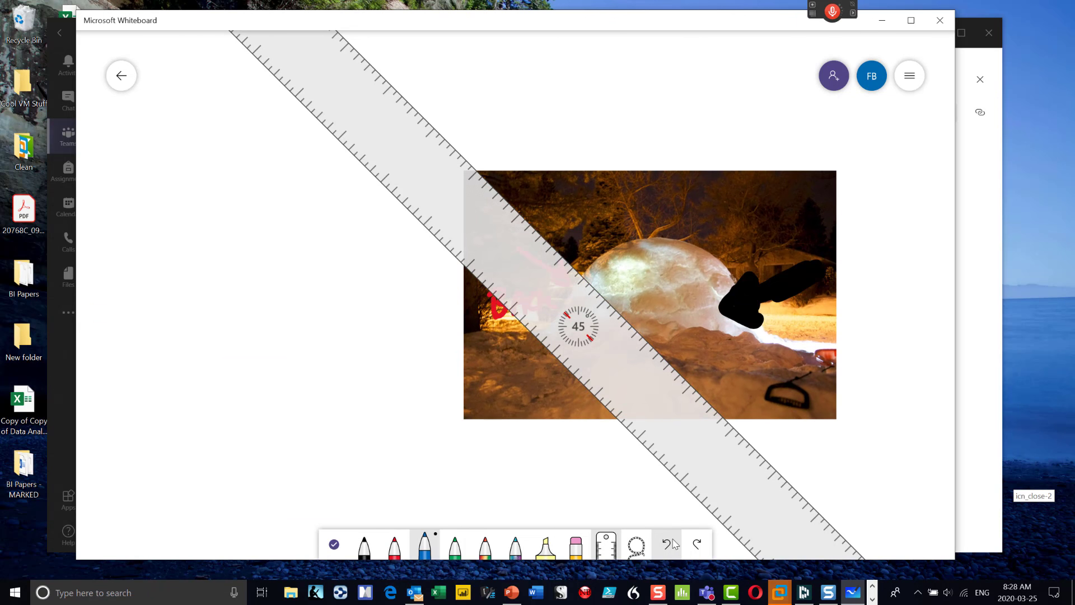
{"action": "left_click", "coordinate": [673, 543]}
{"action": "left_click", "coordinate": [673, 543]}
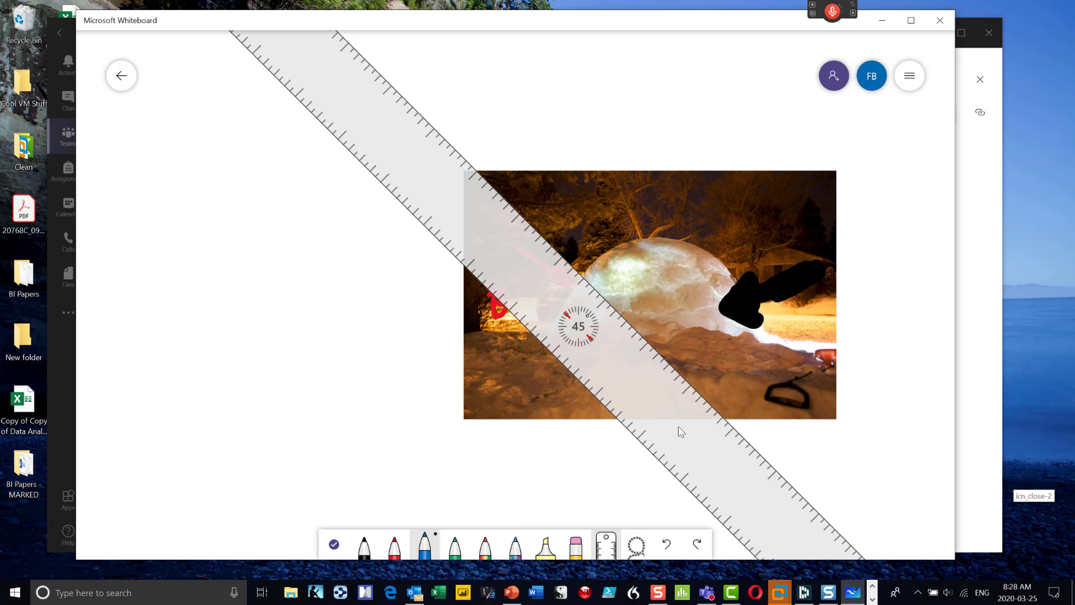
{"action": "left_click", "coordinate": [606, 543]}
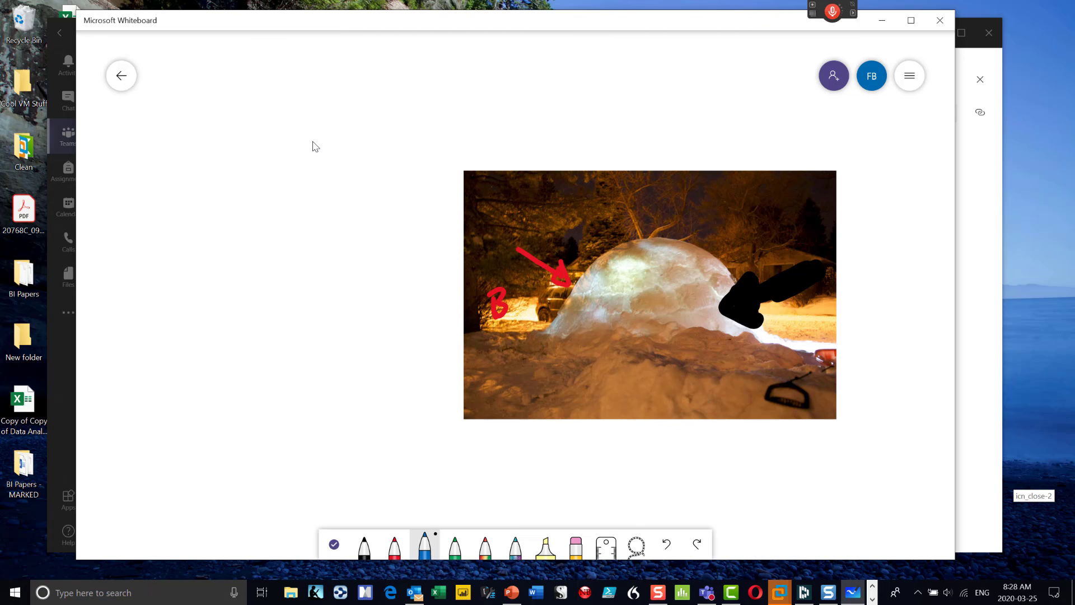
{"action": "left_click", "coordinate": [122, 76]}
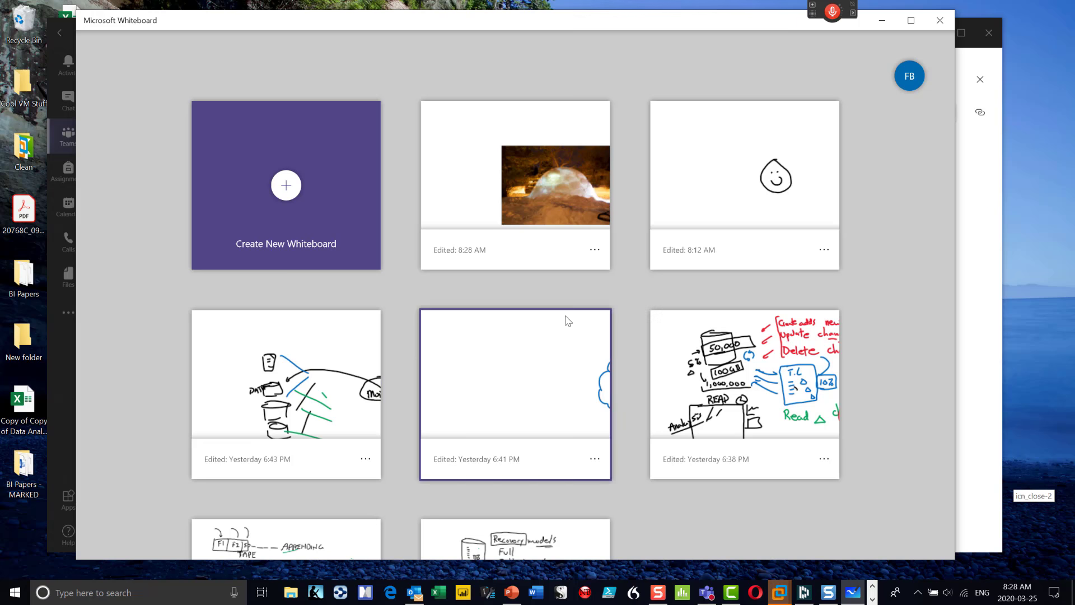
Show the options menu for the board card edited at 8:28 AM.
{"action": "left_click", "coordinate": [597, 251]}
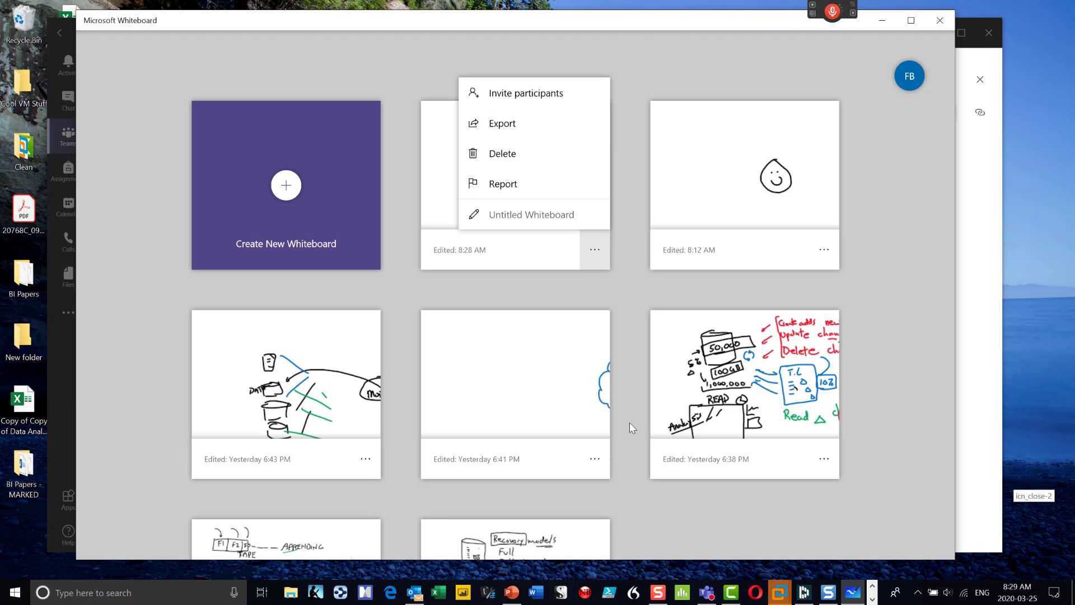
Share the Microsoft Whiteboard window in the Teams meeting and move the call mini-window up.
{"action": "left_click", "coordinate": [707, 592]}
{"action": "scroll", "coordinate": [504, 471], "scroll_direction": "down", "scroll_amount": 3}
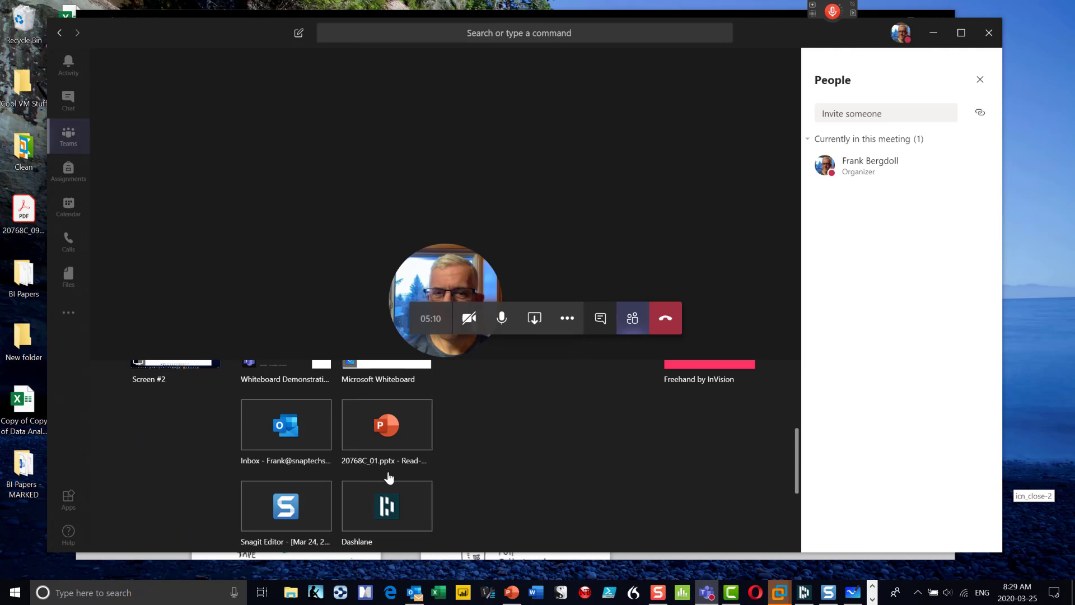
{"action": "scroll", "coordinate": [269, 471], "scroll_direction": "up", "scroll_amount": 2}
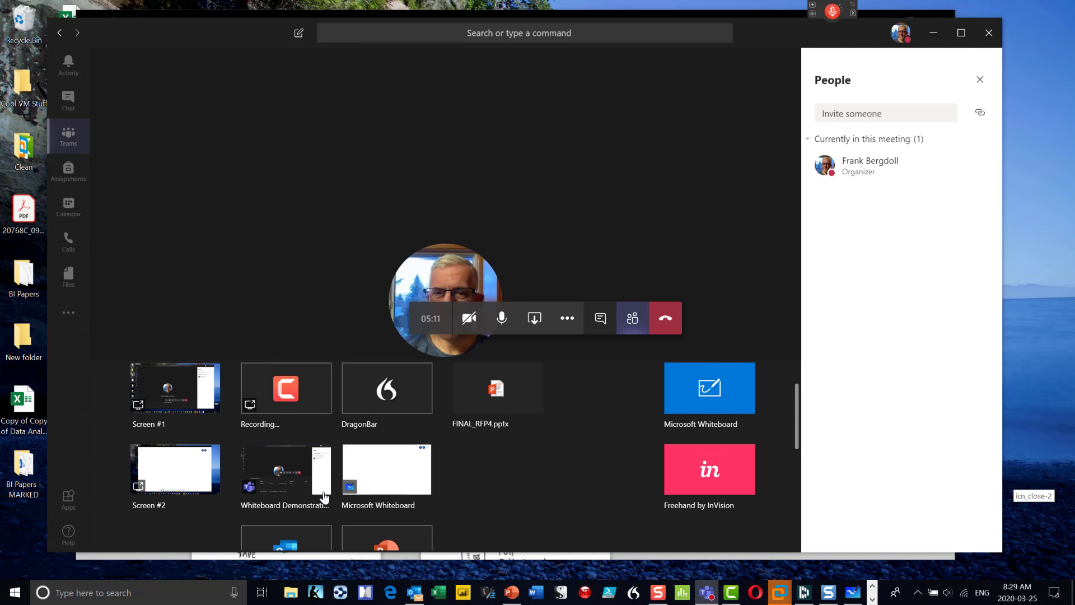
{"action": "left_click", "coordinate": [405, 467]}
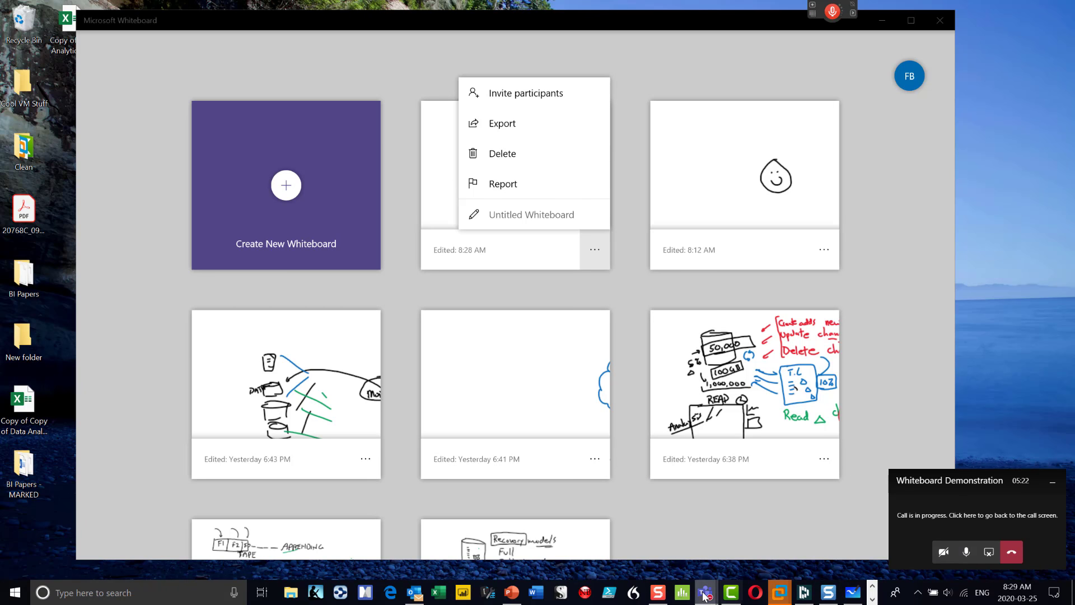
{"action": "mouse_move", "coordinate": [706, 593]}
{"action": "left_click", "coordinate": [637, 516]}
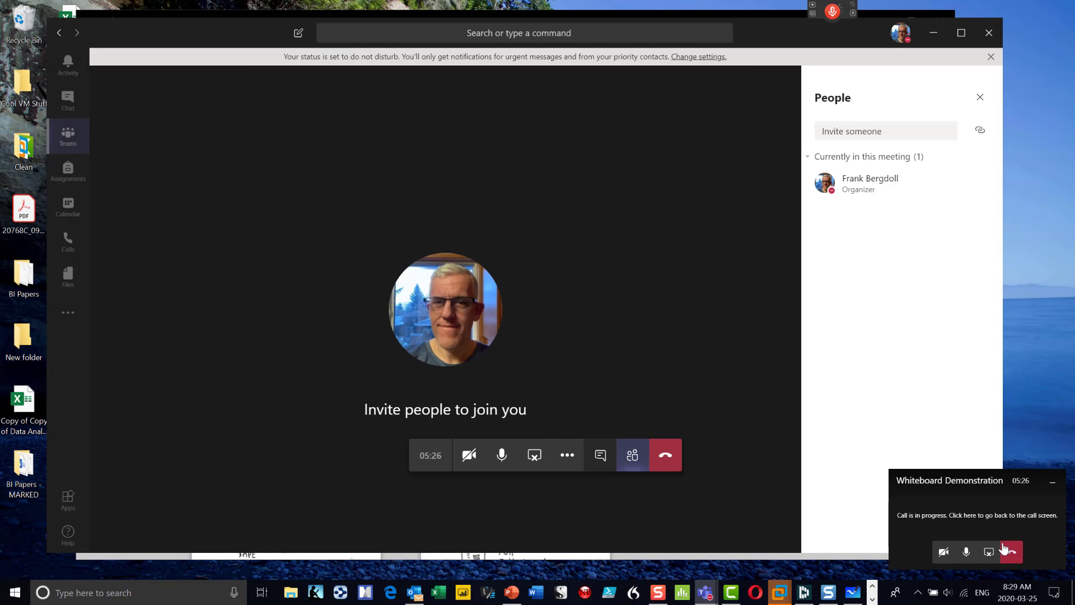
{"action": "left_click_drag", "start_coordinate": [952, 480], "coordinate": [900, 384]}
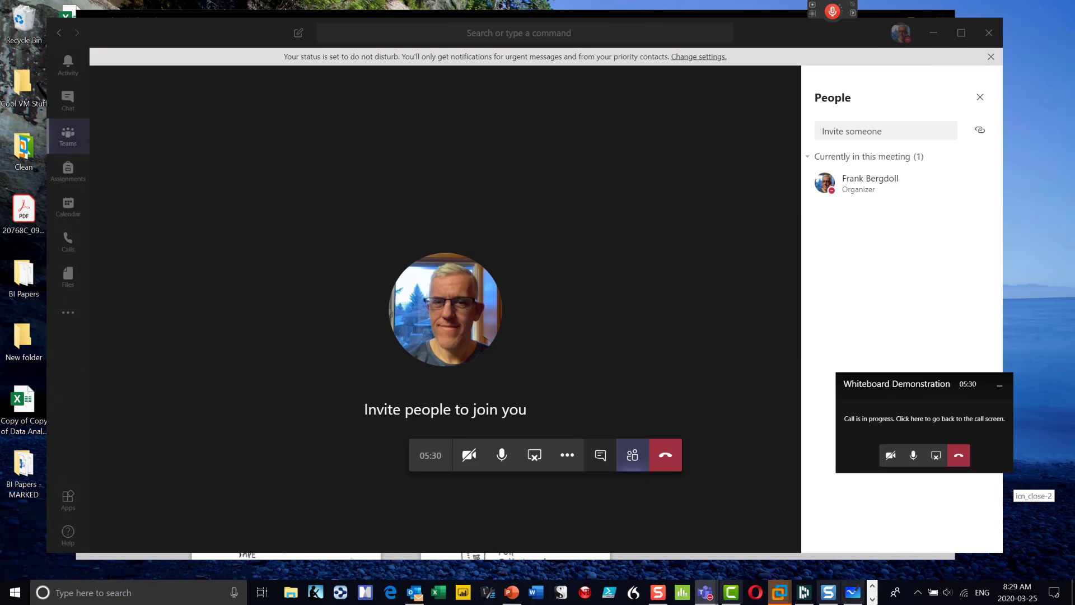
Start exporting the latest board, confirm PNG as the file type, then cancel the save.
{"action": "left_click", "coordinate": [852, 592]}
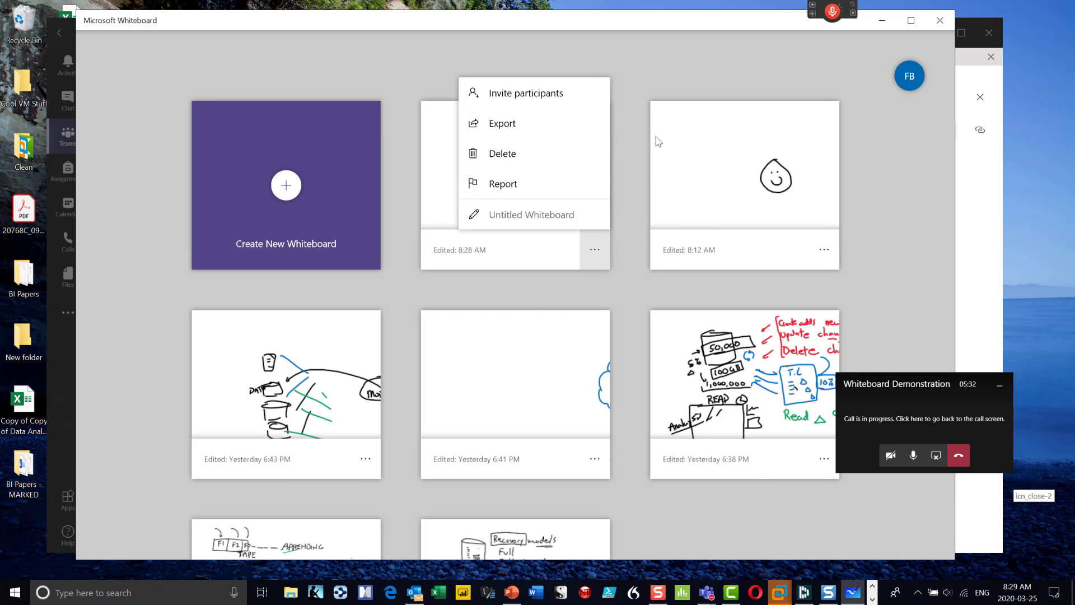
{"action": "left_click", "coordinate": [637, 90]}
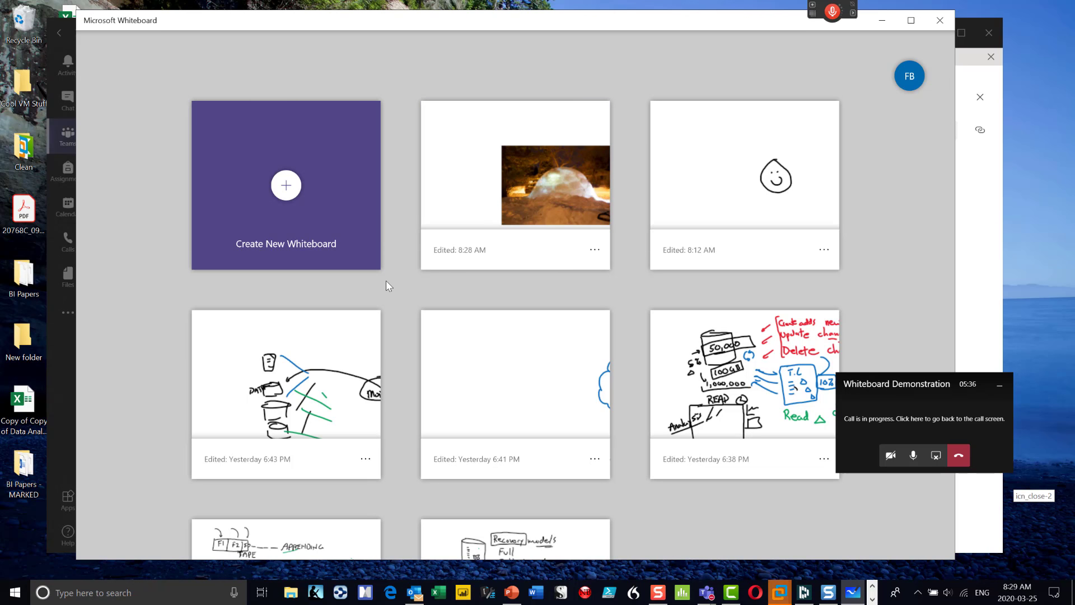
{"action": "left_click", "coordinate": [595, 249]}
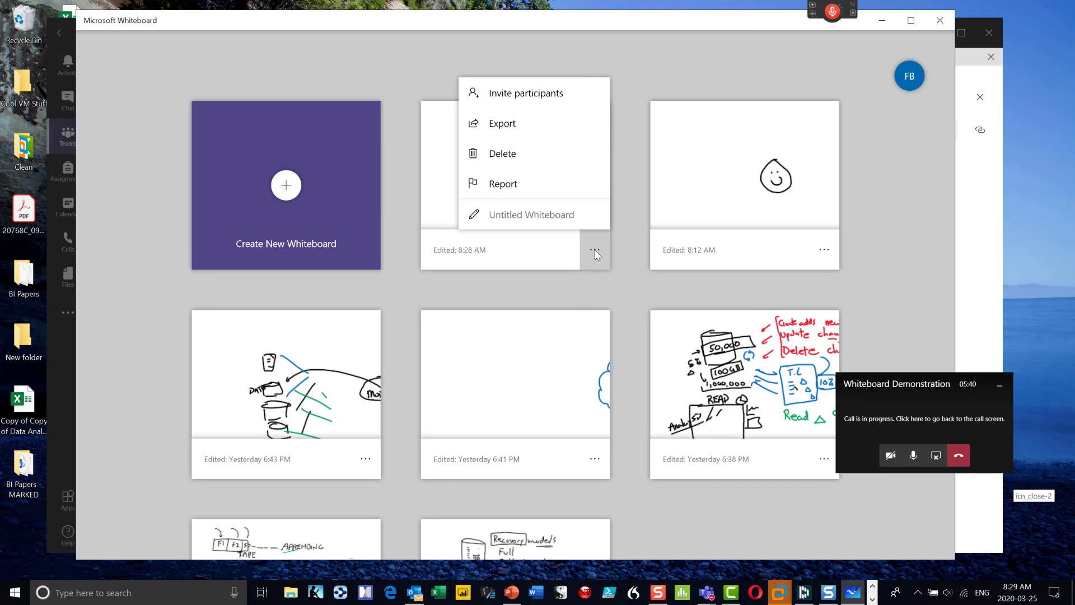
{"action": "left_click", "coordinate": [501, 124]}
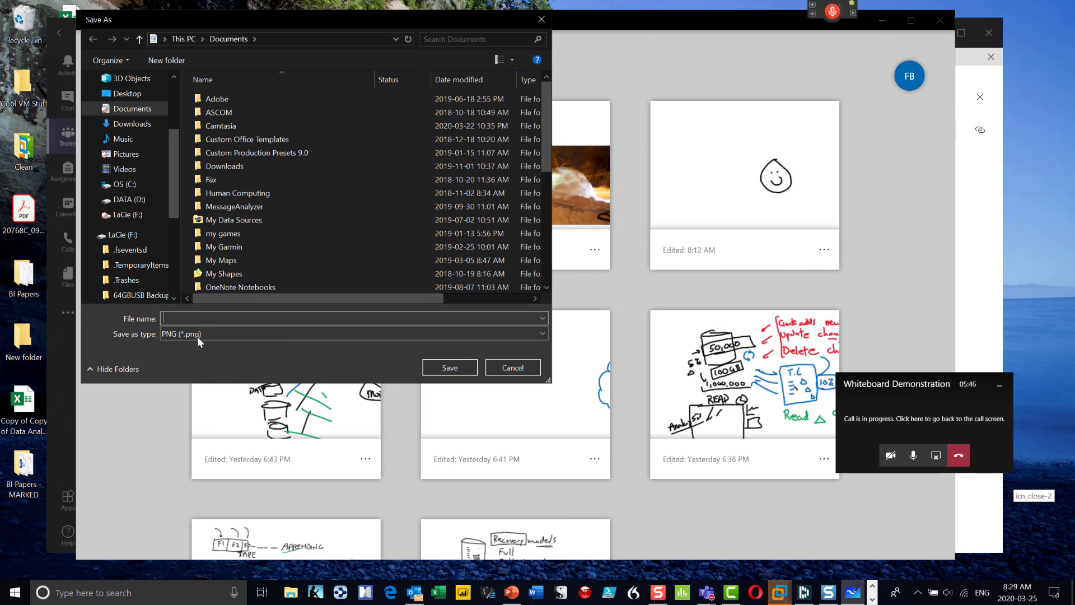
{"action": "left_click", "coordinate": [197, 335]}
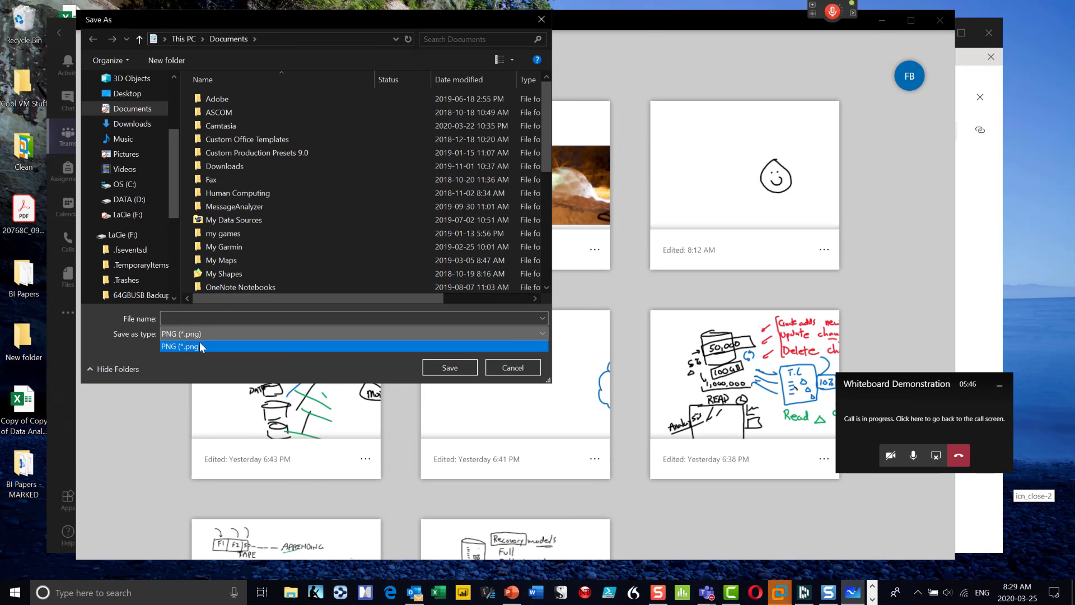
{"action": "left_click", "coordinate": [237, 362]}
{"action": "left_click", "coordinate": [498, 367]}
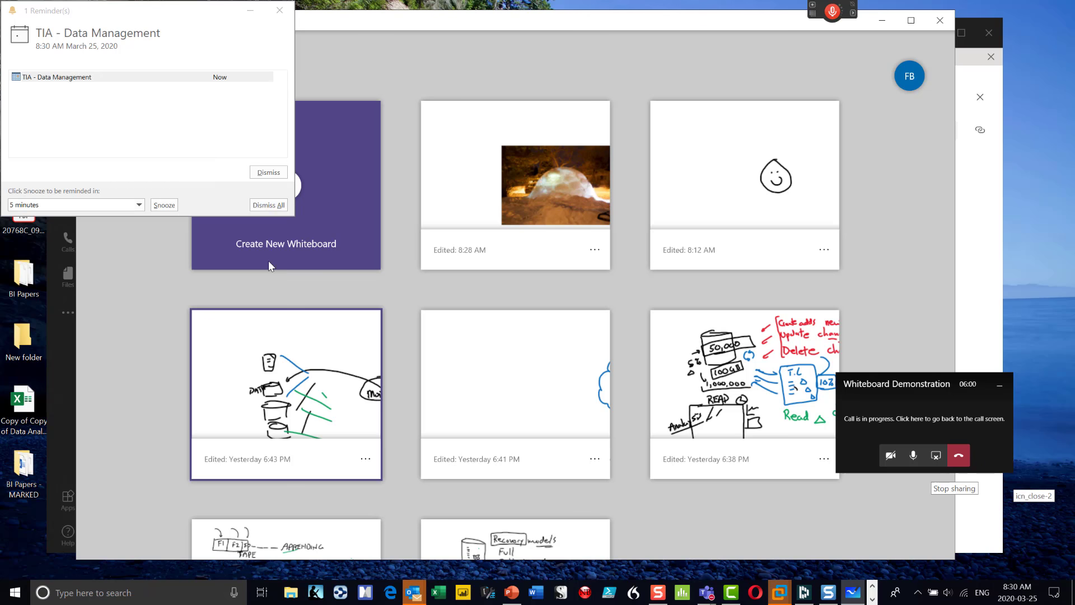
{"action": "left_click", "coordinate": [268, 205]}
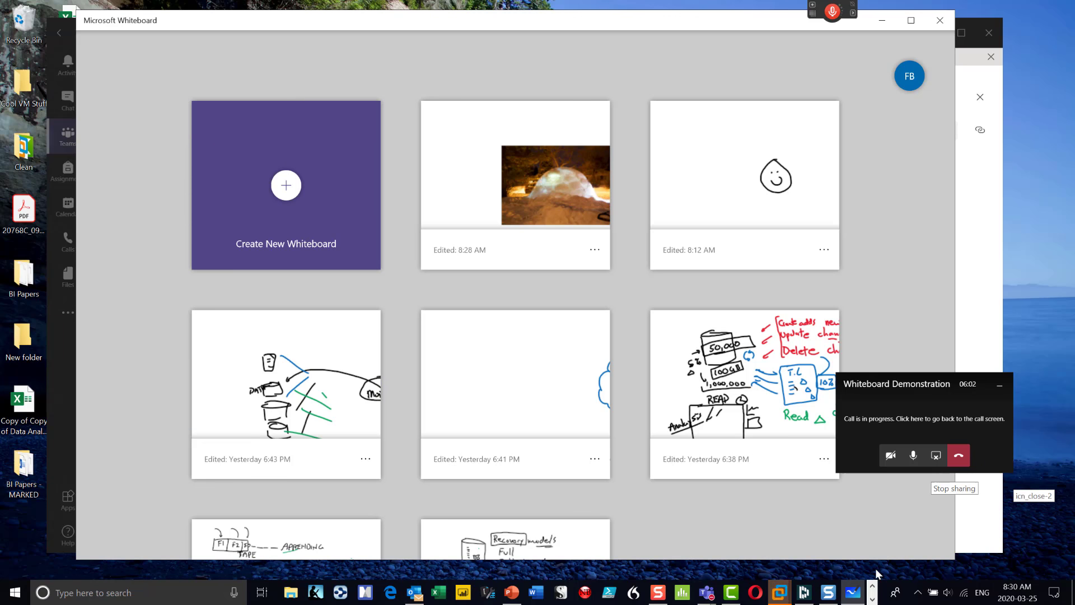